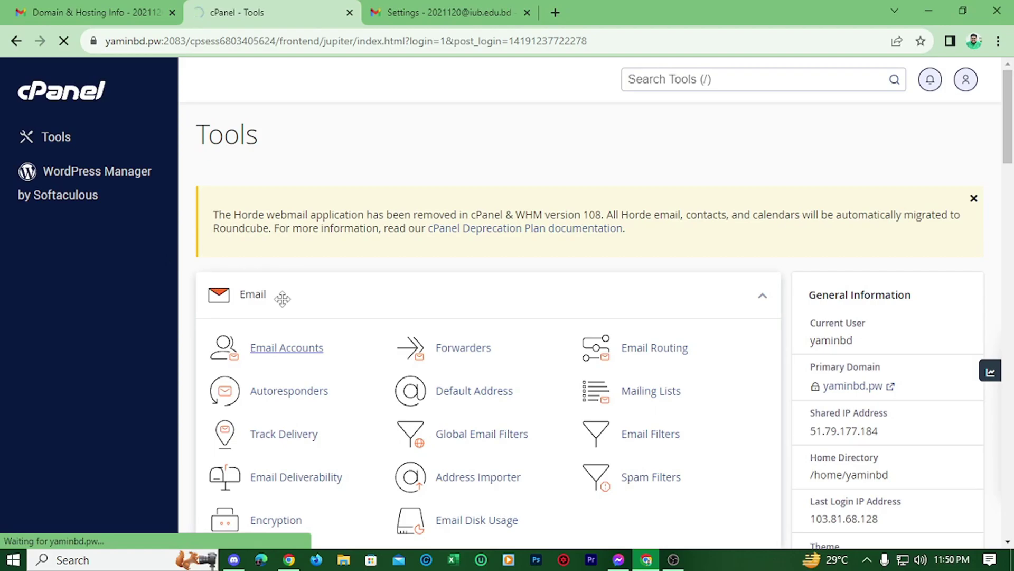
Open cPanel's Email Accounts manager for the yaminbd.pw domain
click(297, 347)
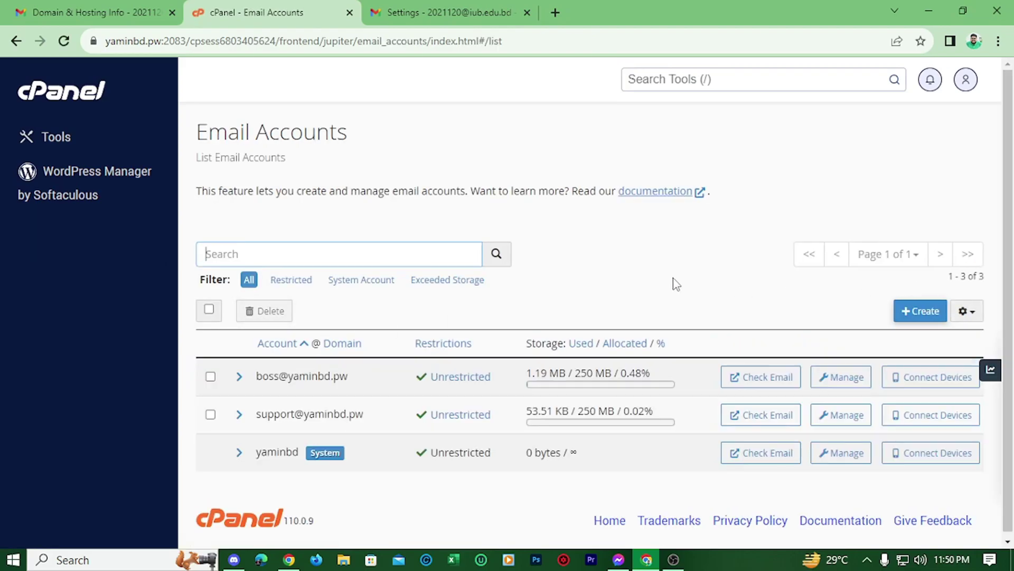
click(921, 311)
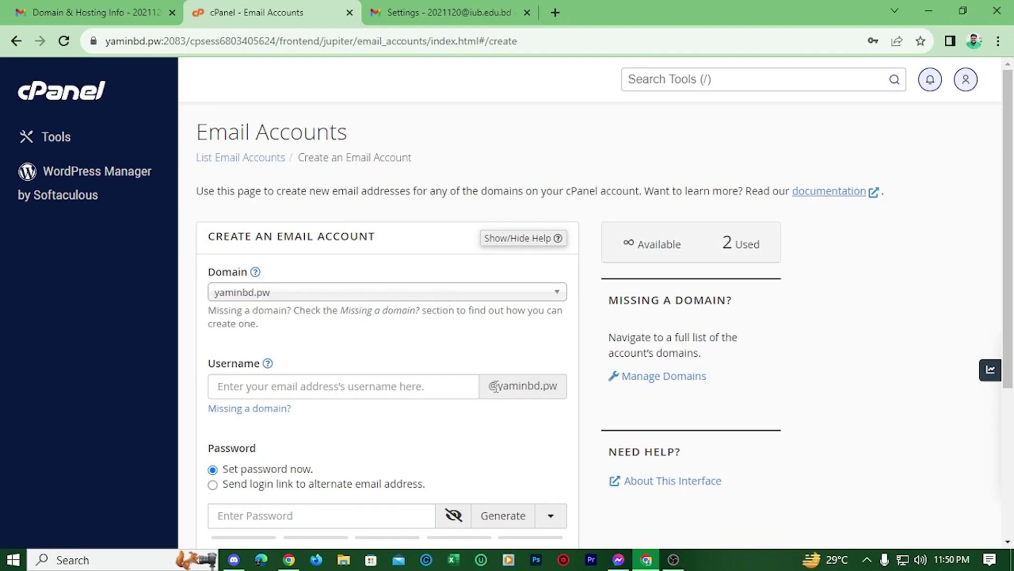
drag(493, 386, 568, 393)
click(530, 403)
drag(498, 389, 577, 391)
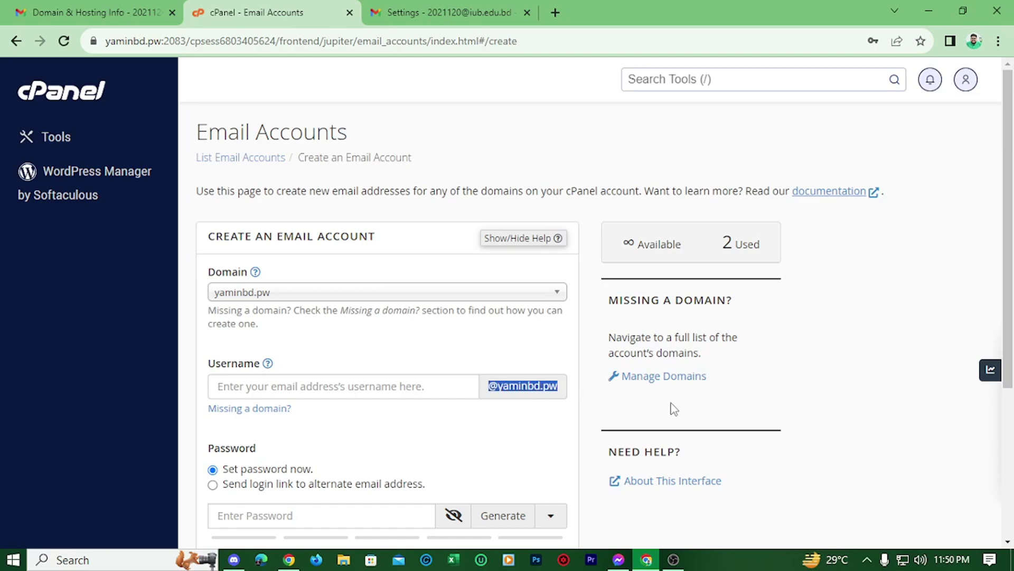
click(391, 387)
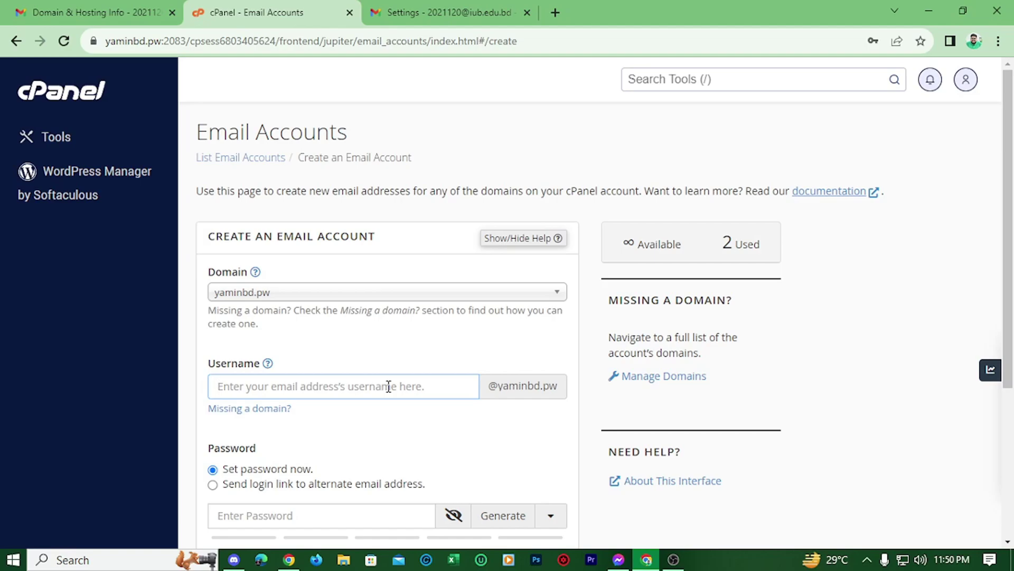
text(Sales)
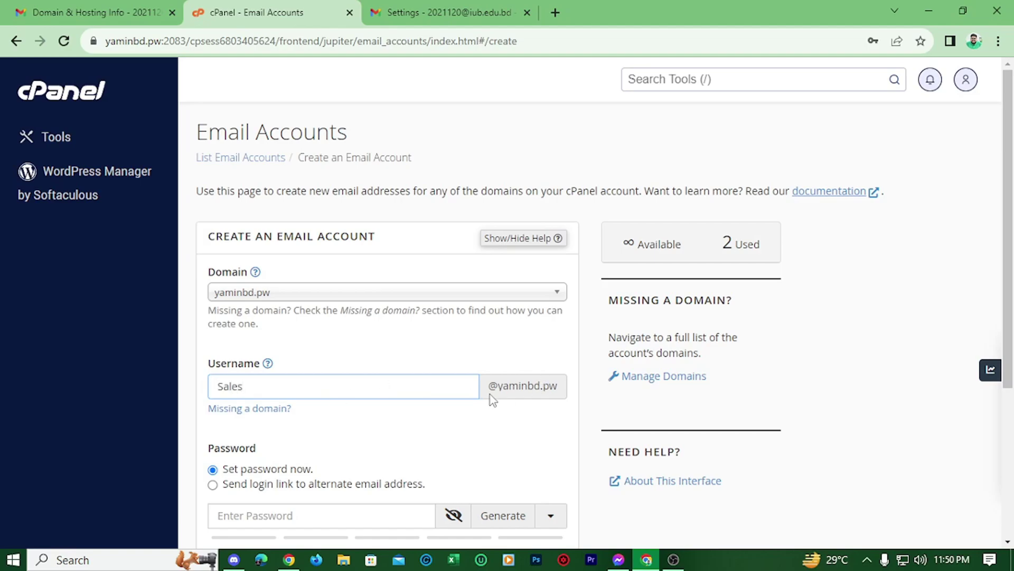
scroll(429, 400, down, 2)
click(385, 390)
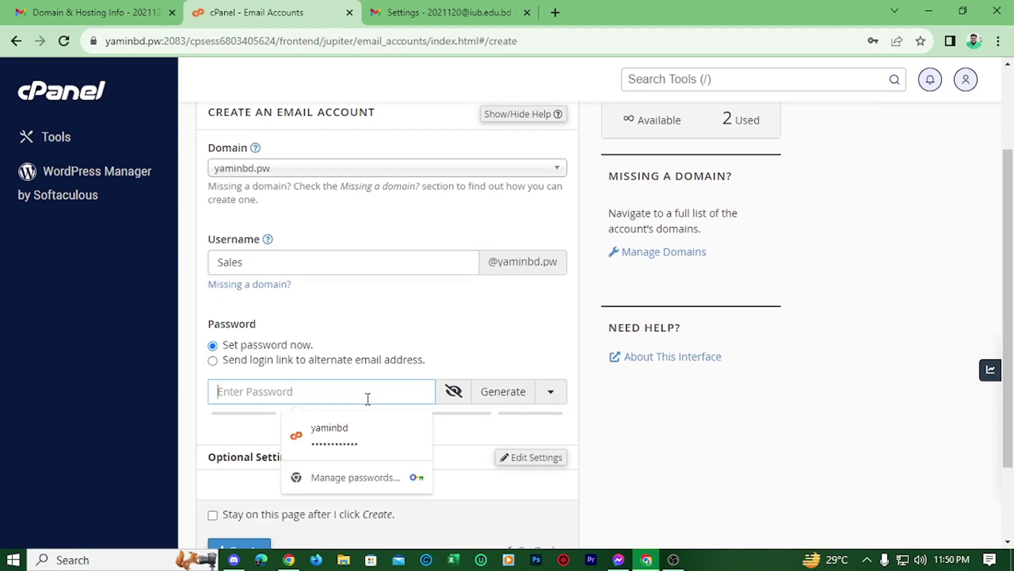
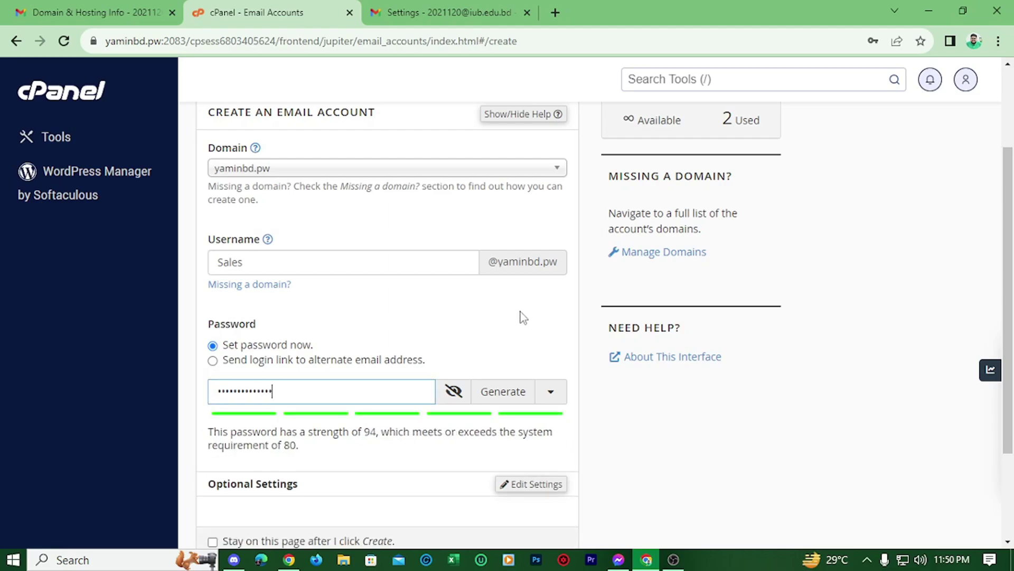
scroll(425, 316, down, 2)
scroll(425, 316, down, 1)
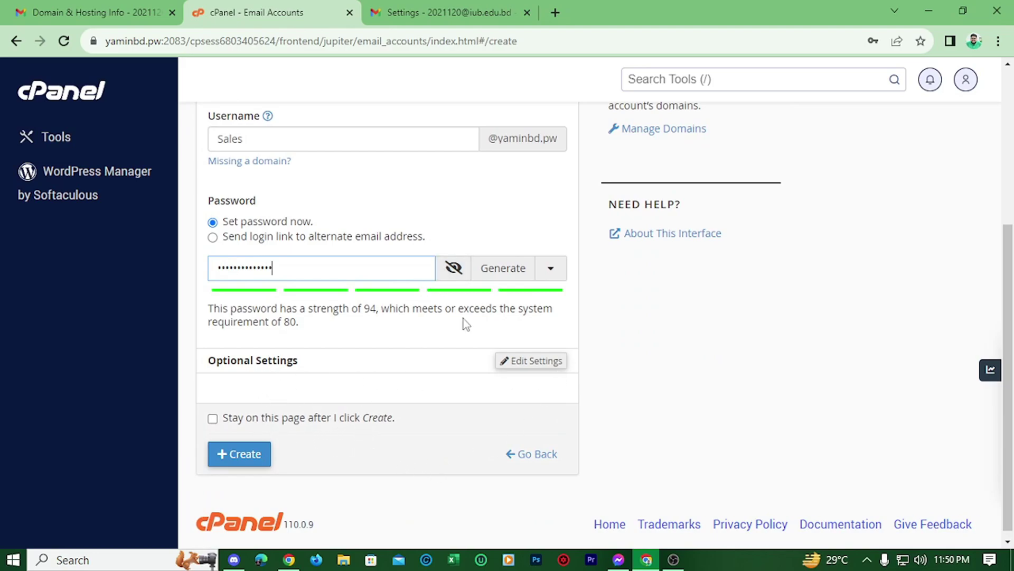
click(242, 458)
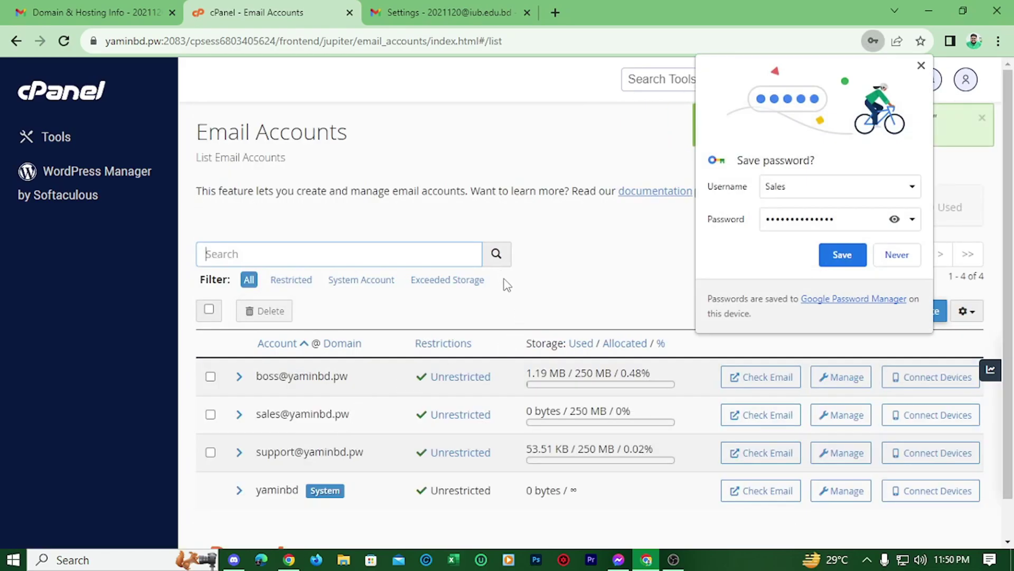
click(842, 255)
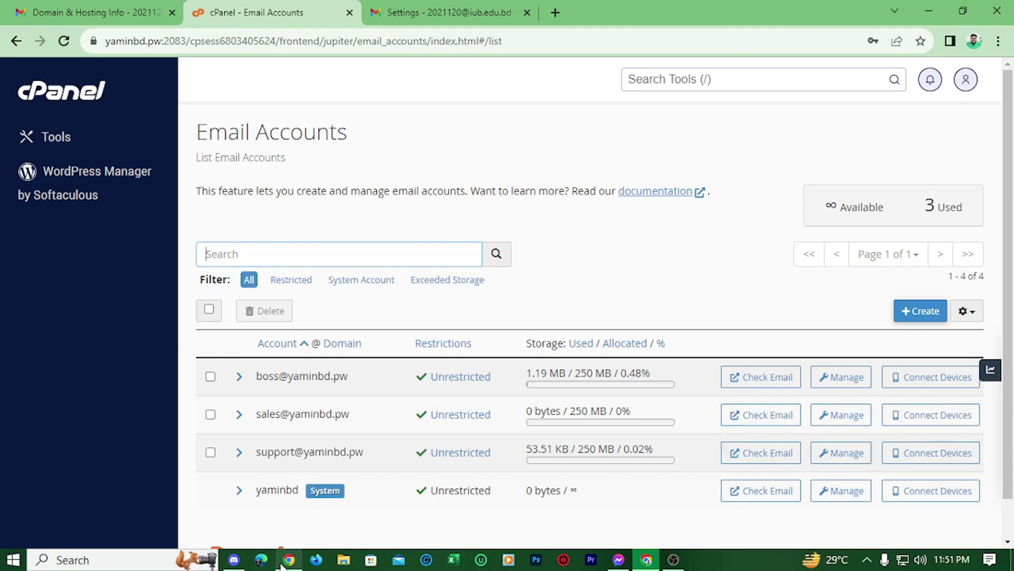
click(928, 422)
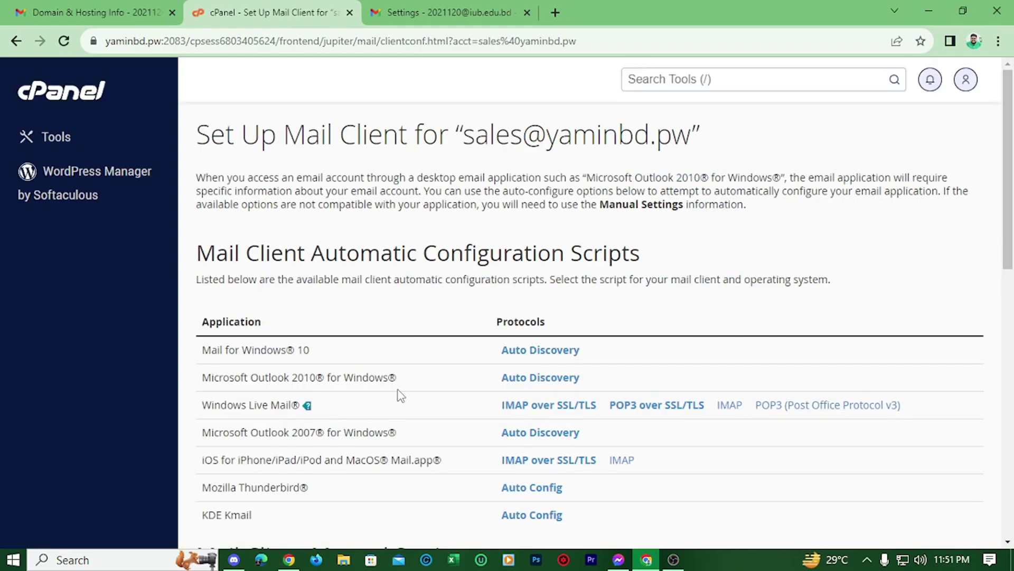
scroll(422, 369, down, 6)
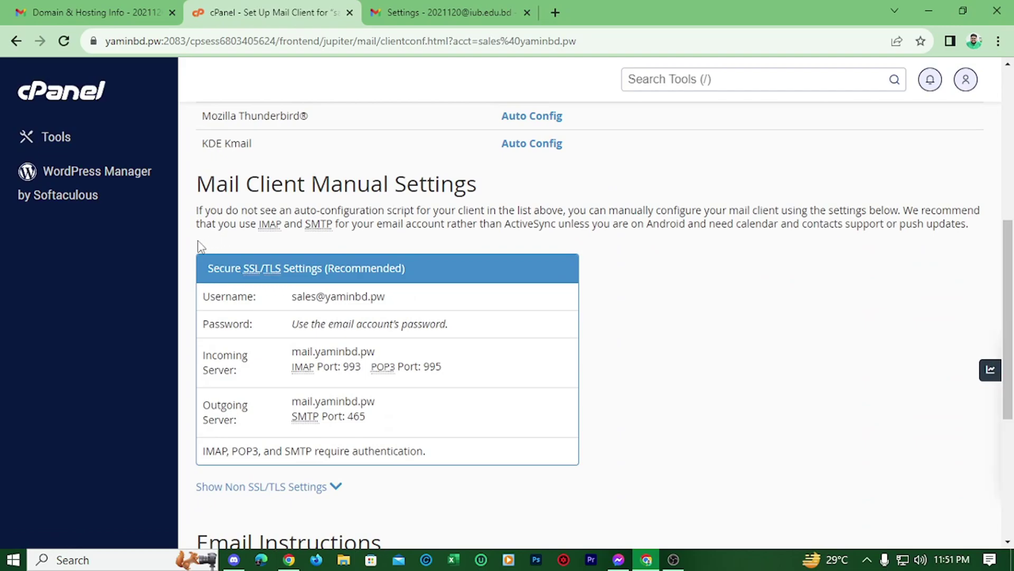
drag(199, 184, 603, 365)
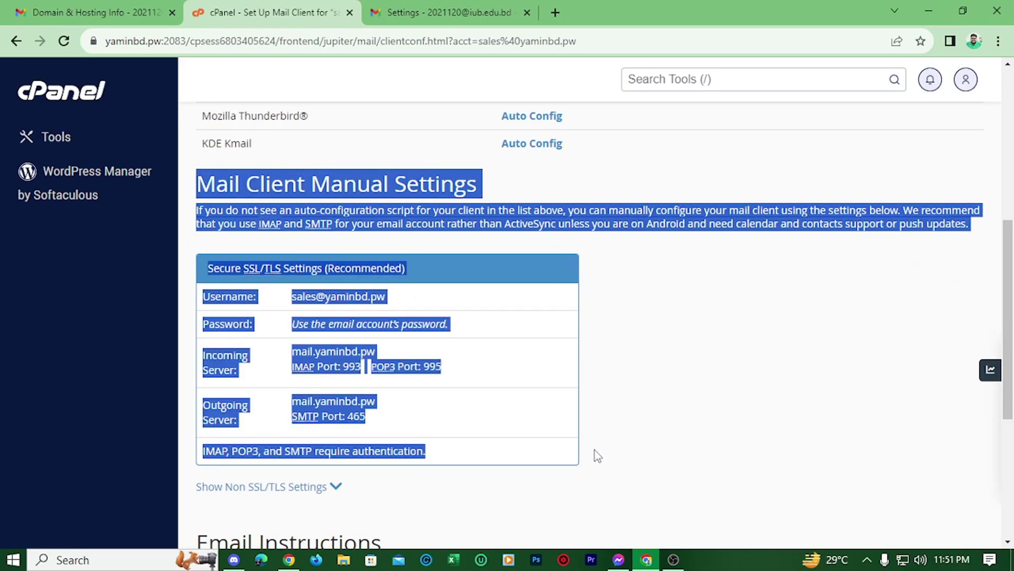
scroll(494, 211, up, 2)
click(394, 247)
scroll(394, 365, down, 4)
scroll(249, 228, up, 2)
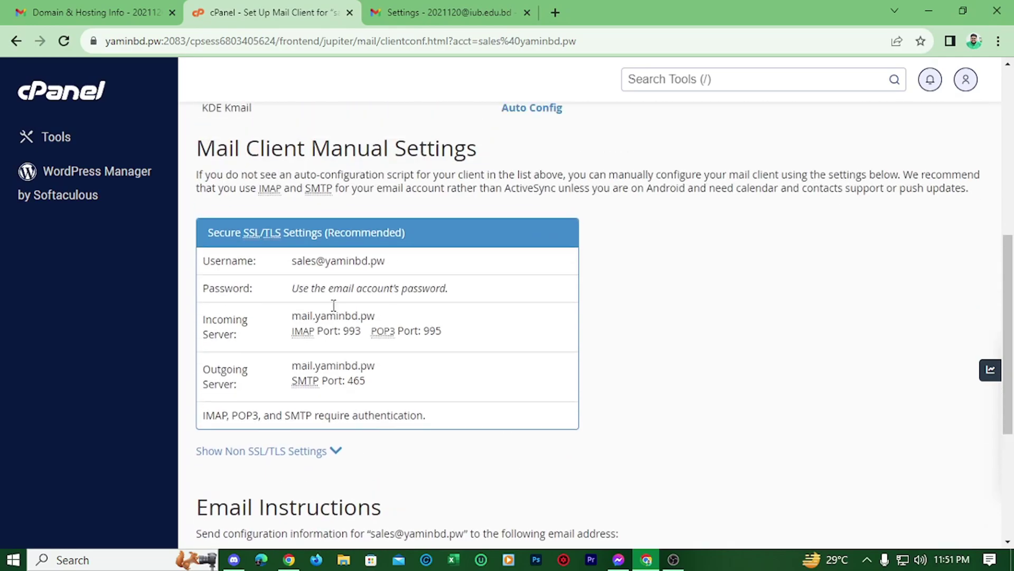
key(alt+Tab)
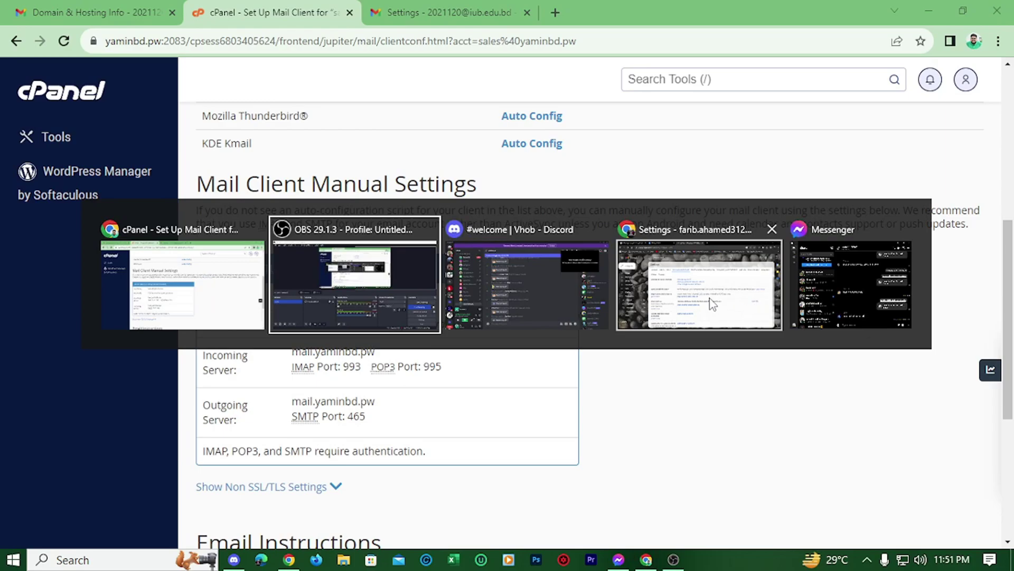
Bring up Gmail Settings on the Accounts and Import tab
click(711, 309)
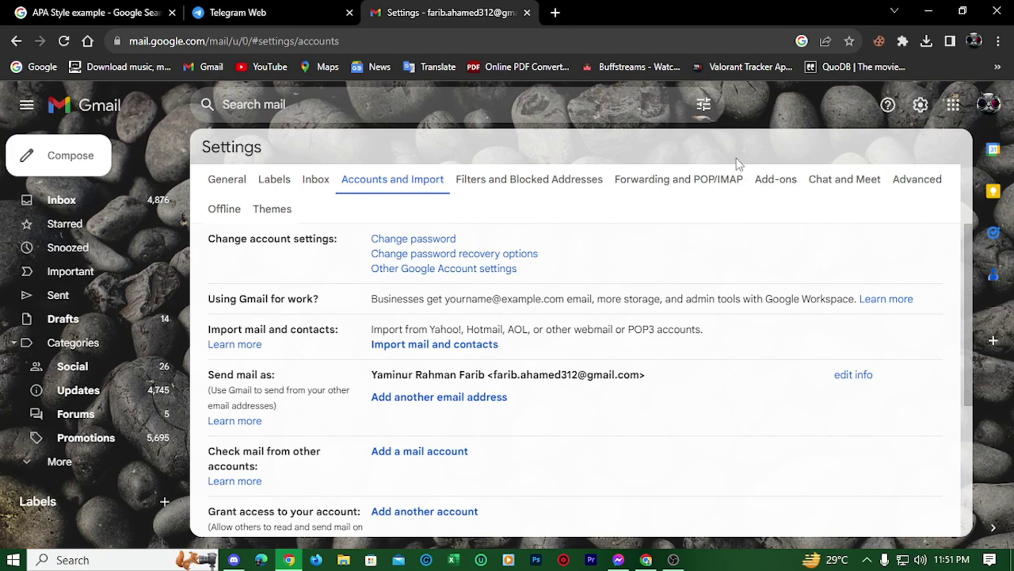
scroll(345, 390, down, 2)
scroll(351, 366, up, 2)
scroll(460, 388, down, 3)
scroll(430, 376, up, 2)
scroll(430, 376, up, 1)
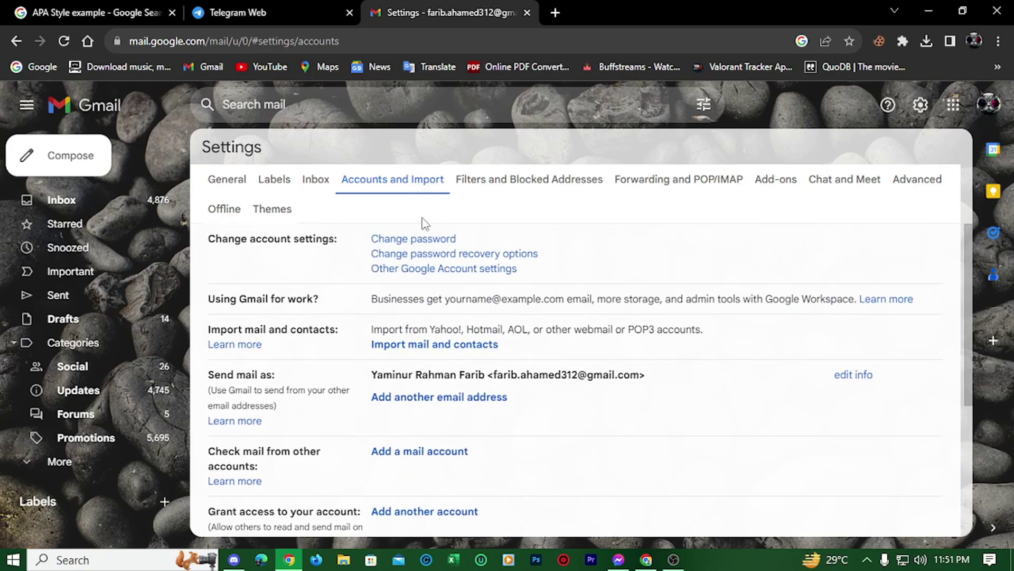
click(247, 185)
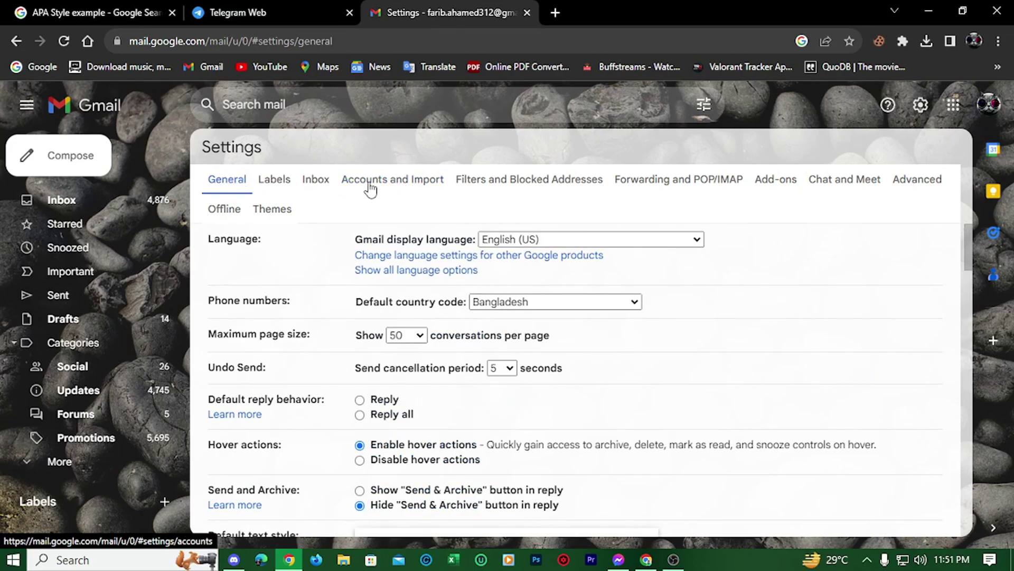
click(396, 185)
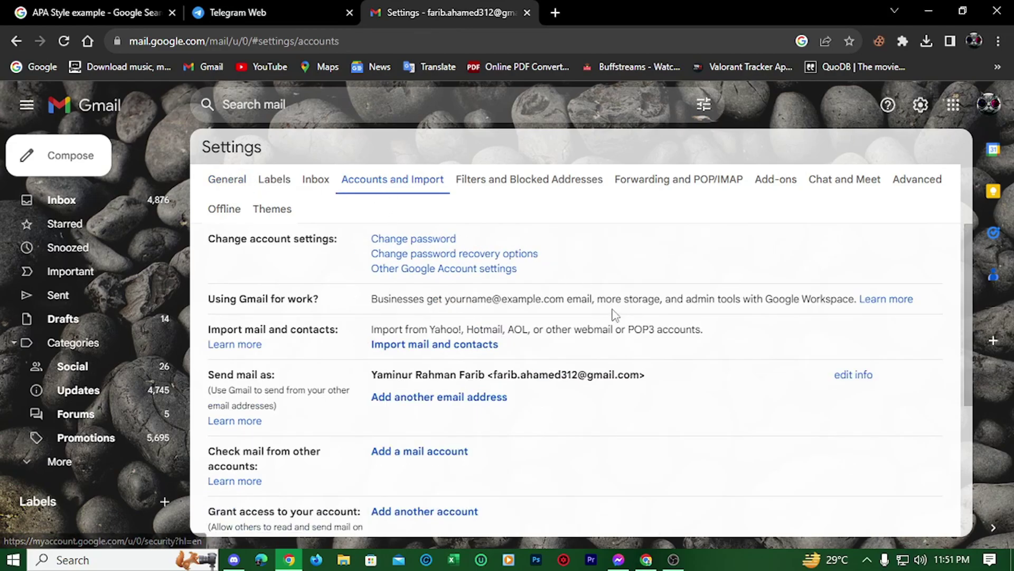
scroll(602, 357, down, 2)
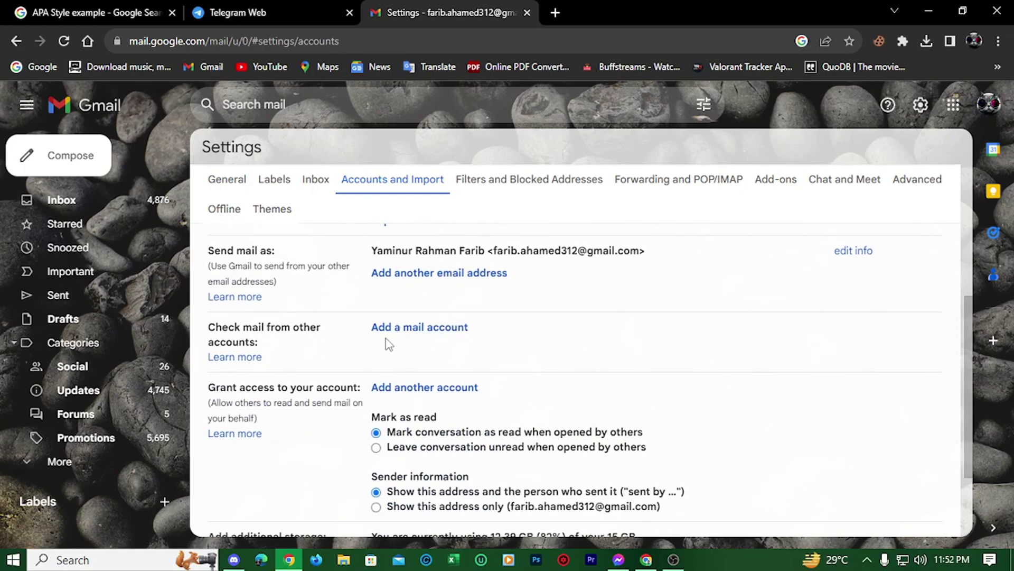
Locate the Check mail from other accounts and Send mail as options, cross-checking the cPanel username
drag(214, 328, 263, 343)
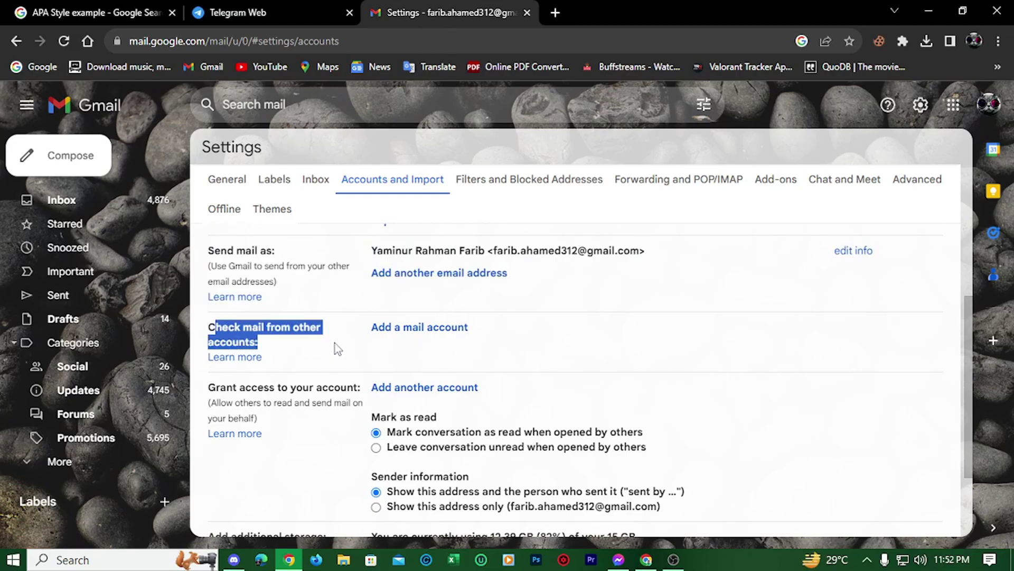
click(349, 340)
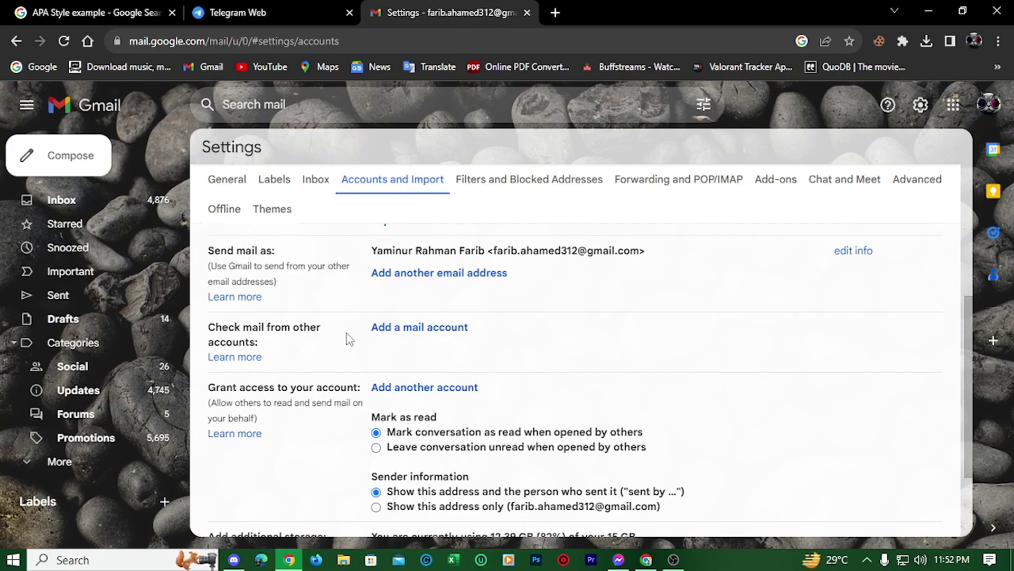
key(alt+Tab)
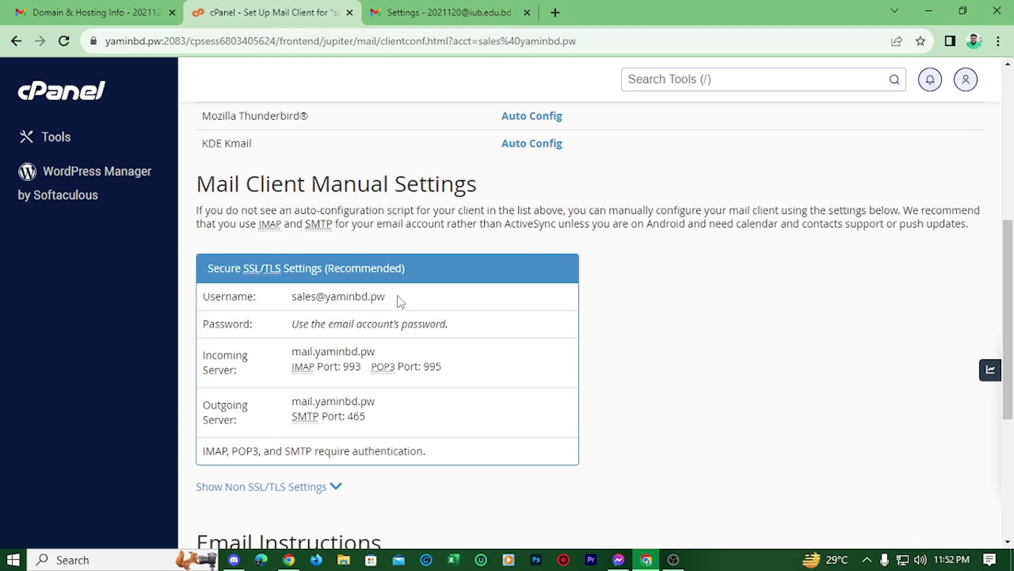
key(alt+Tab)
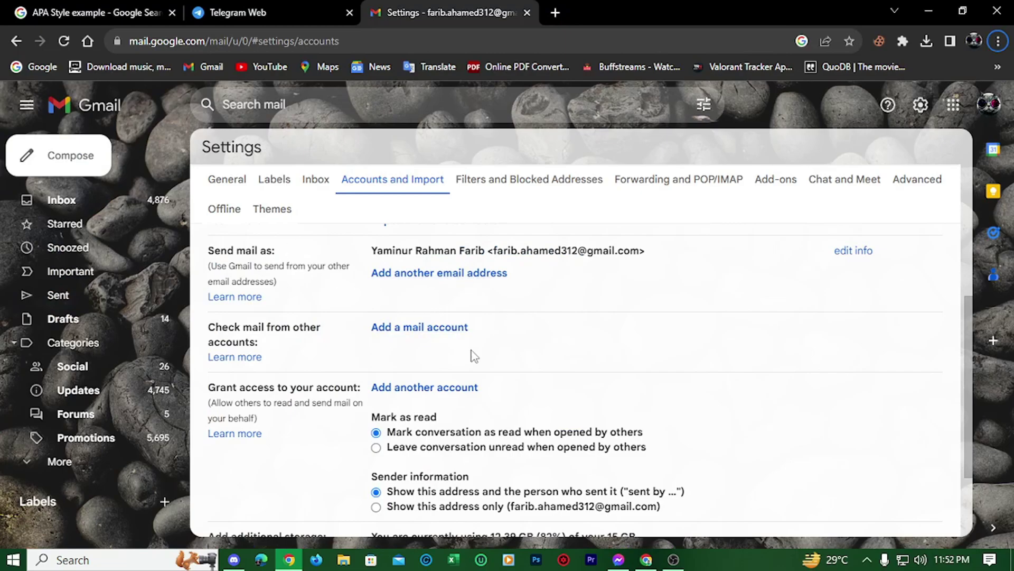
drag(344, 323, 236, 327)
click(260, 279)
key(alt+Tab)
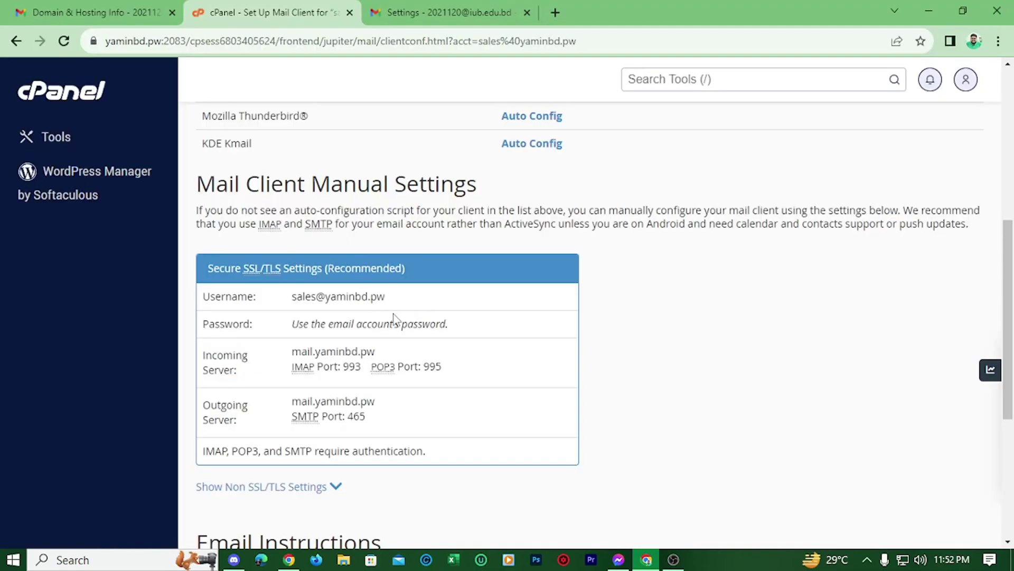
drag(423, 300, 274, 296)
key(alt+Tab)
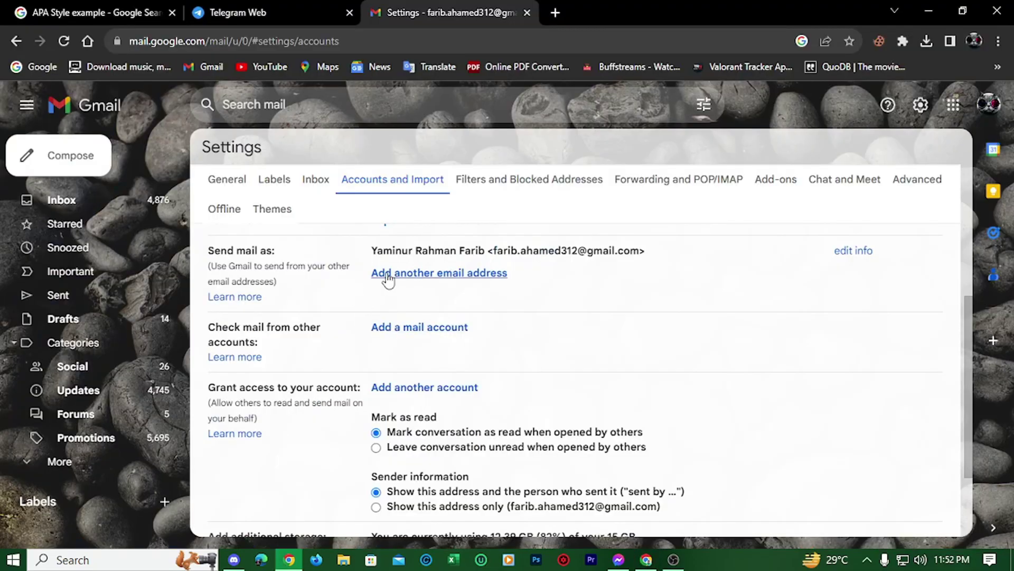
drag(285, 253, 215, 251)
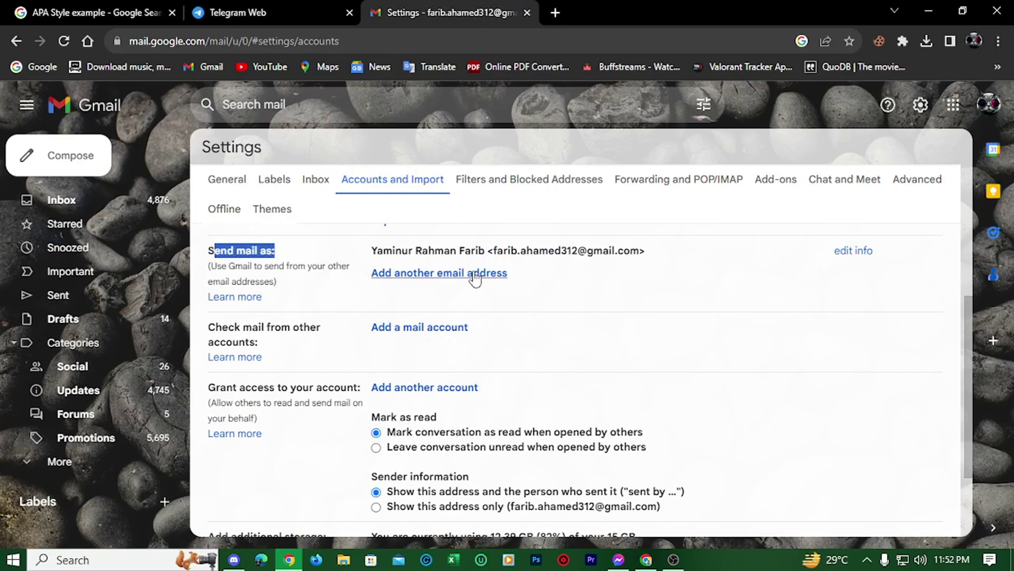
click(562, 300)
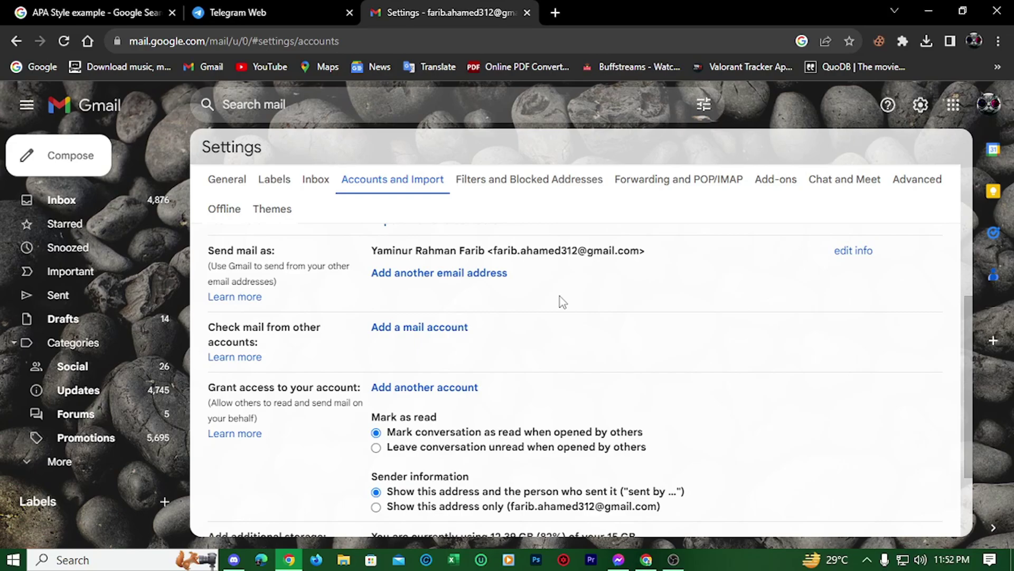
Start adding another send-as address and centre the popup on screen
click(398, 273)
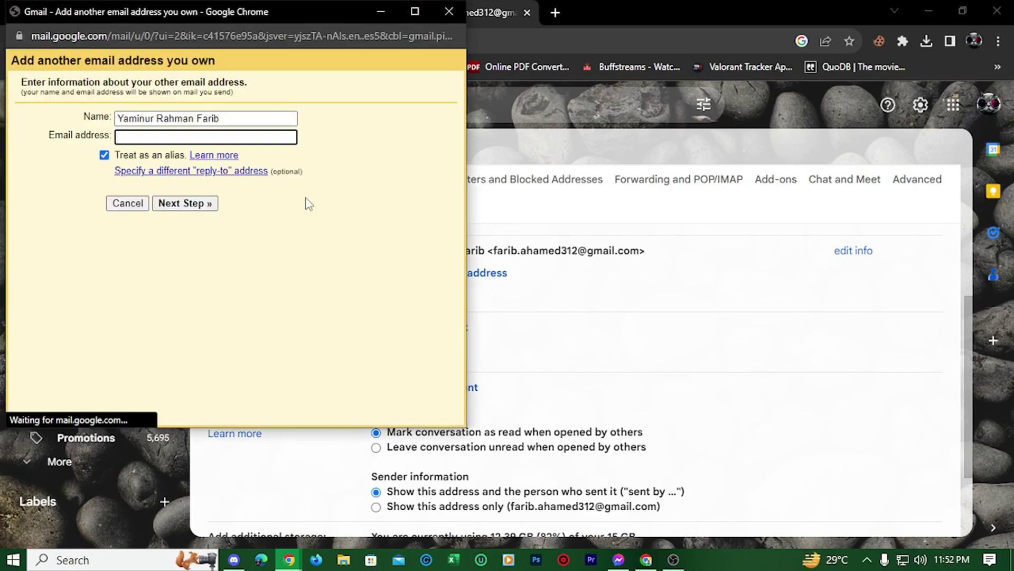
click(294, 63)
key(ctrl+a)
click(449, 88)
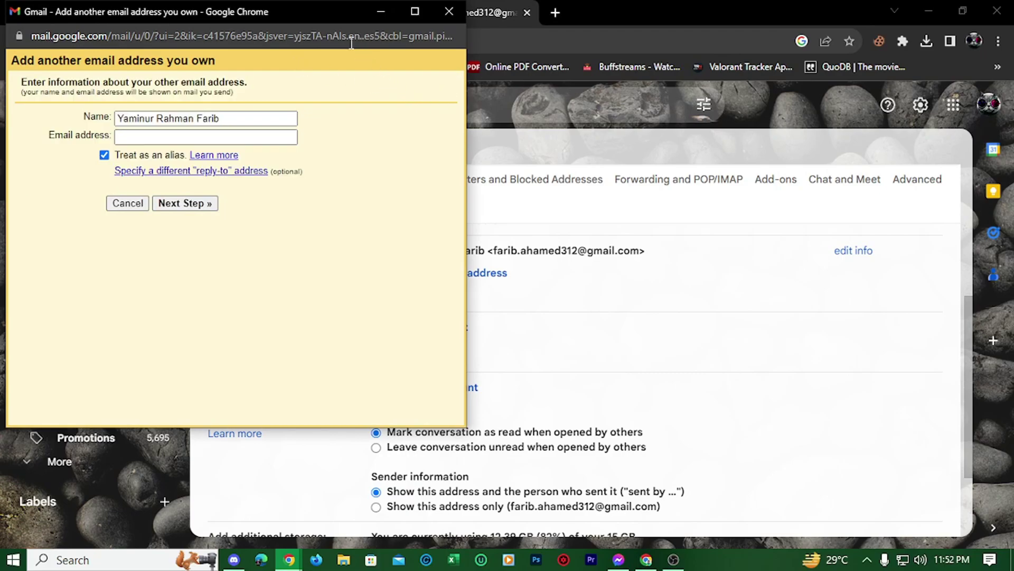
drag(299, 14, 695, 142)
click(655, 253)
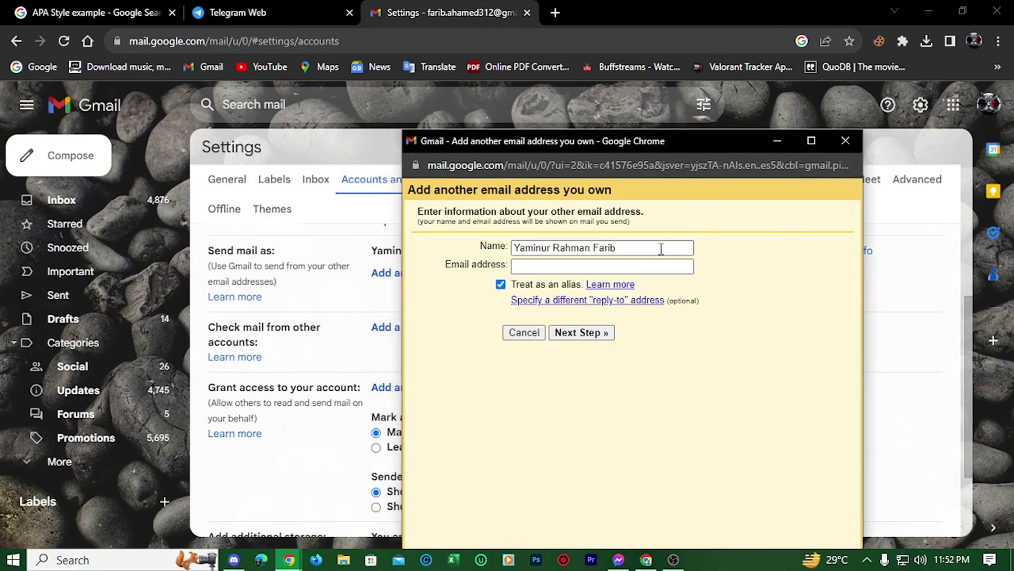
triple_click(612, 247)
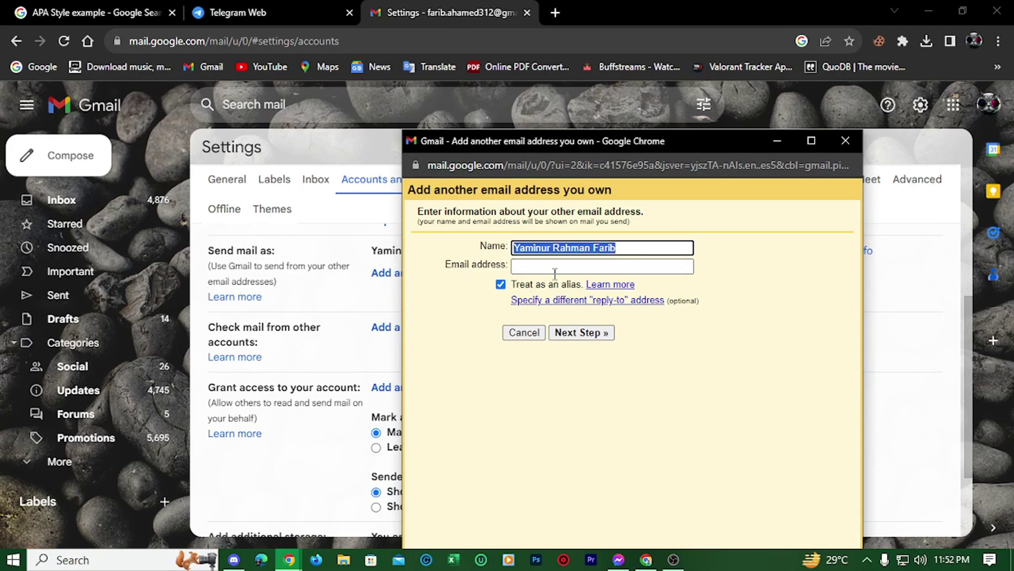
click(756, 341)
click(619, 267)
key(shift+Tab)
key(alt+Tab)
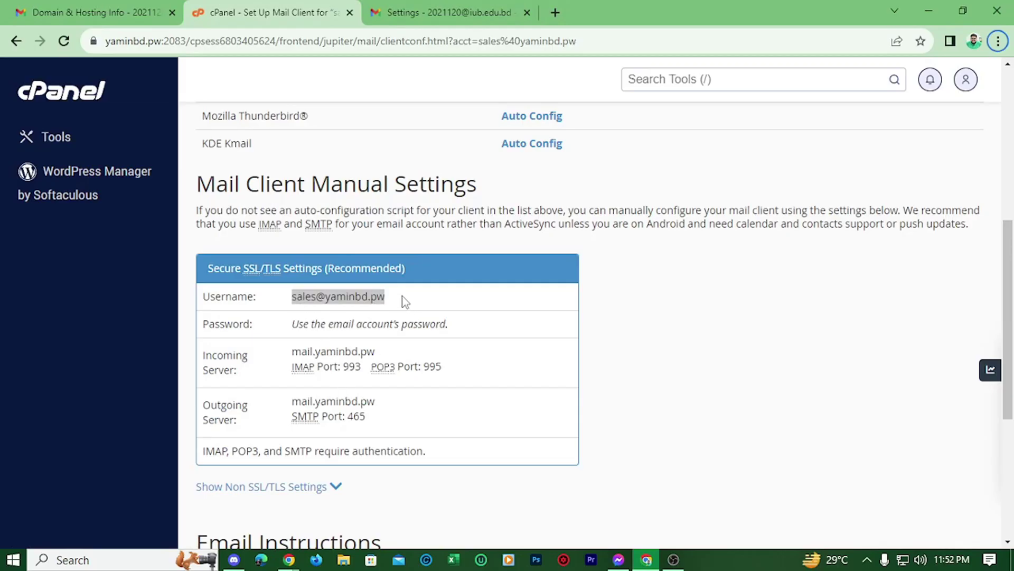
drag(391, 296, 267, 297)
key(ctrl+c)
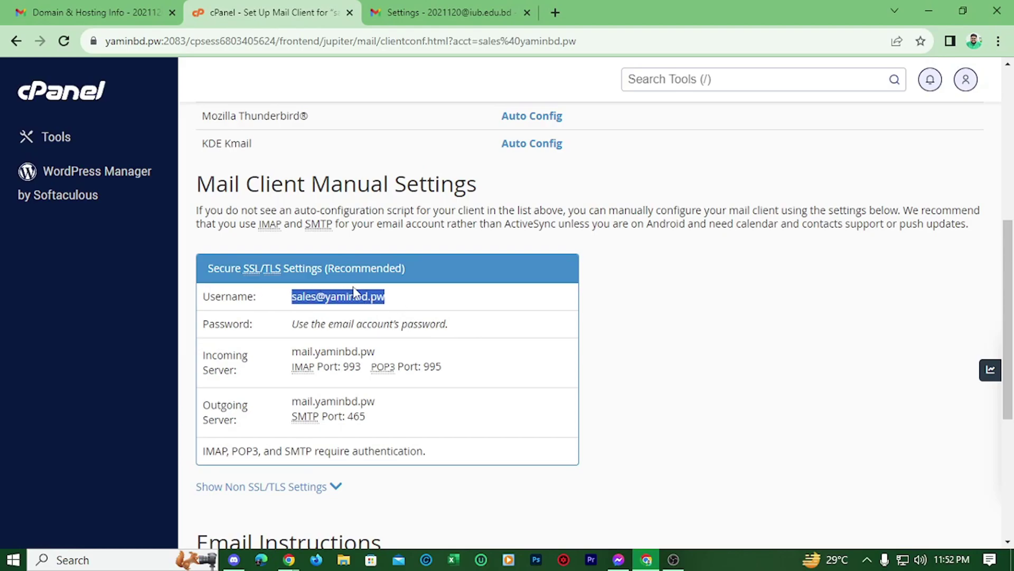
key(alt+Tab)
key(ctrl+v)
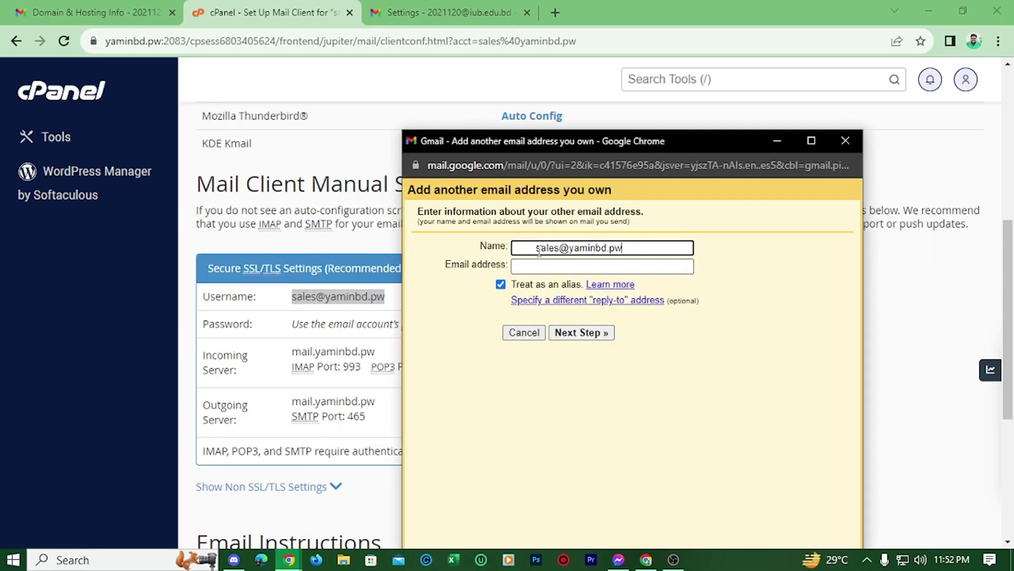
key(BackSpace)
drag(609, 248, 495, 262)
key(ctrl+c)
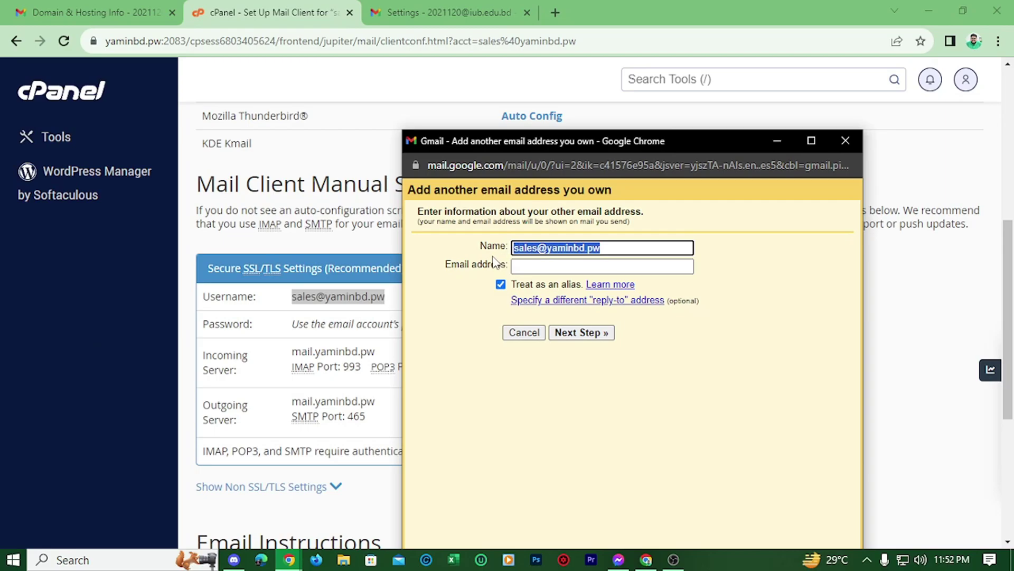
text(Sales)
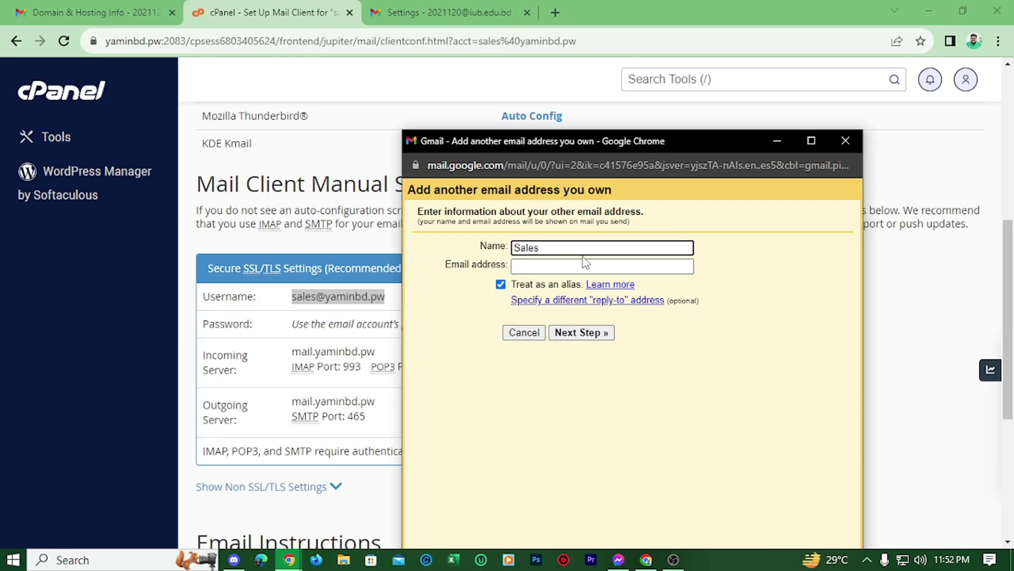
click(584, 265)
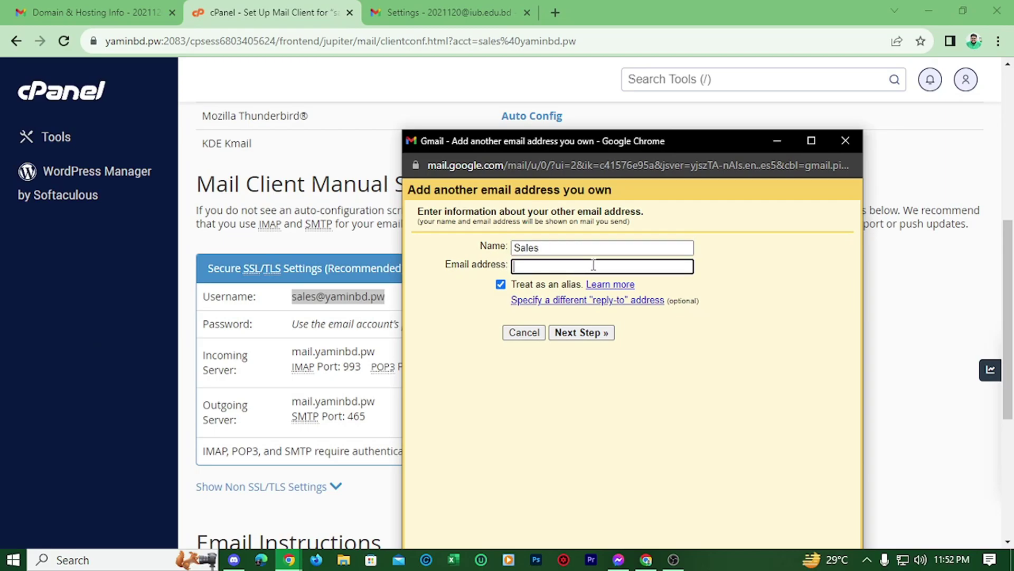
key(alt+Tab)
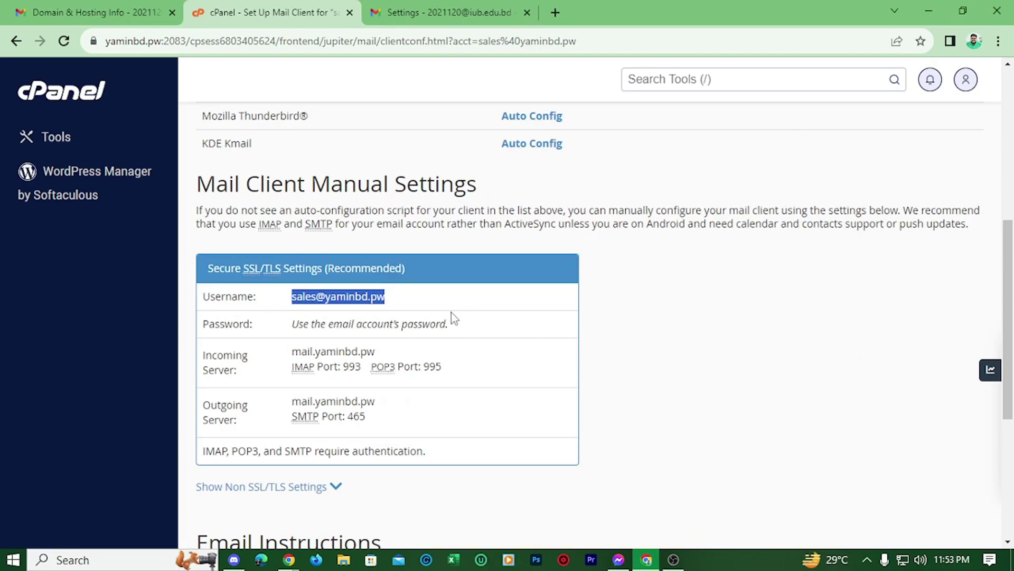
key(alt+Tab)
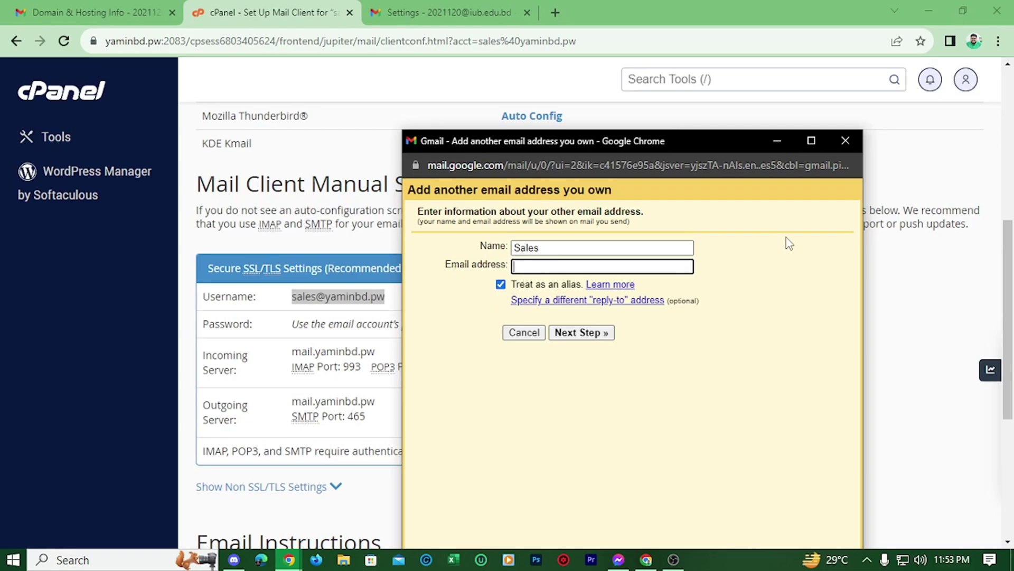
key(ctrl+v)
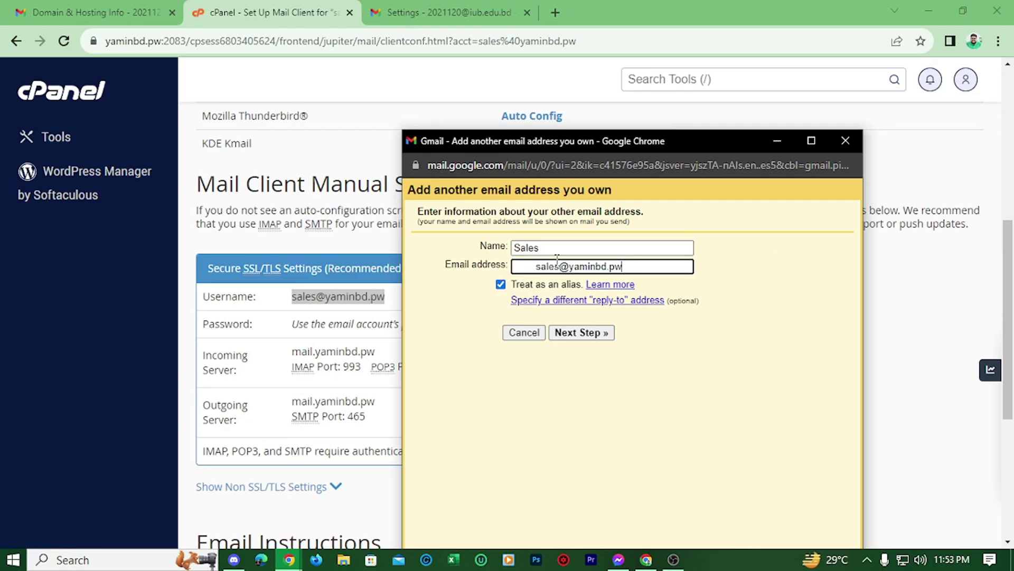
key(BackSpace)
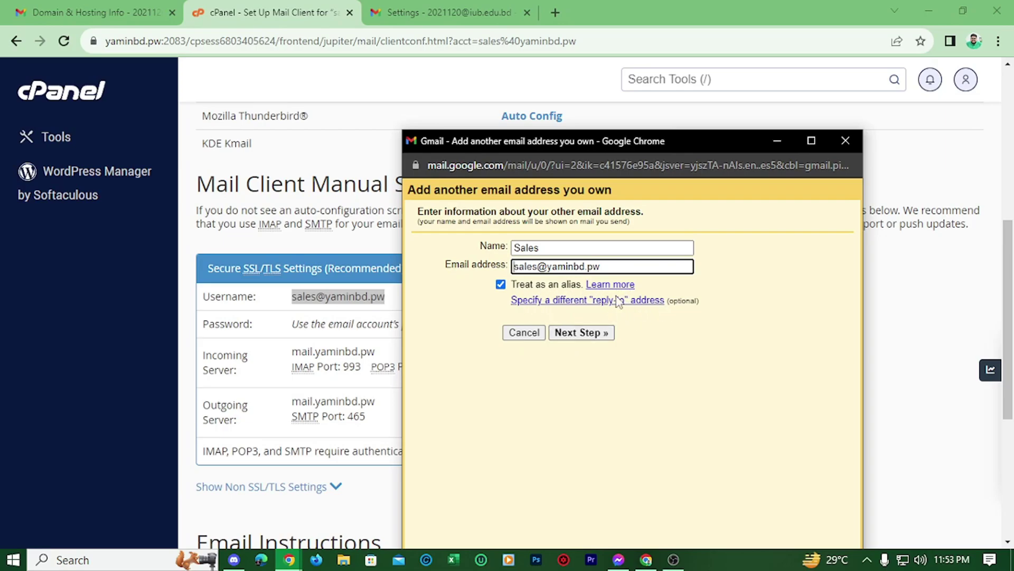
Set the SMTP Server to mail.yaminbd.pw, copied from cPanel
click(583, 339)
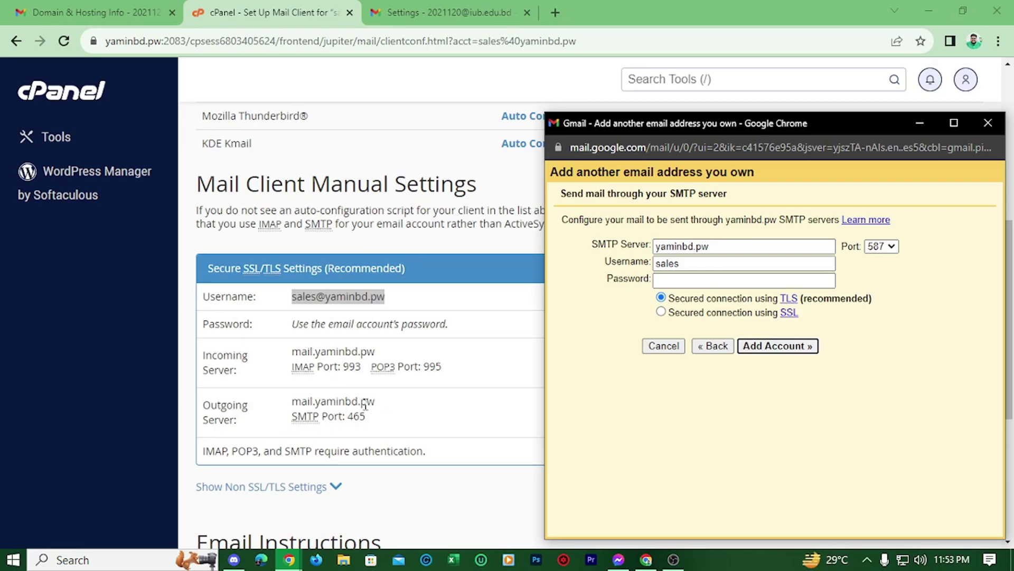
click(381, 411)
drag(377, 402, 291, 402)
click(297, 399)
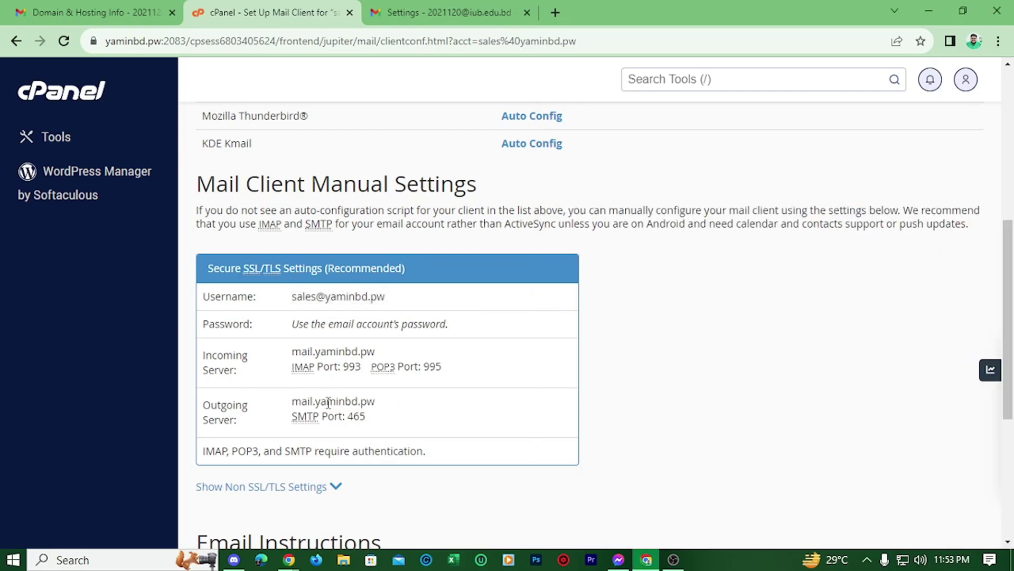
drag(377, 403, 293, 403)
key(ctrl+c)
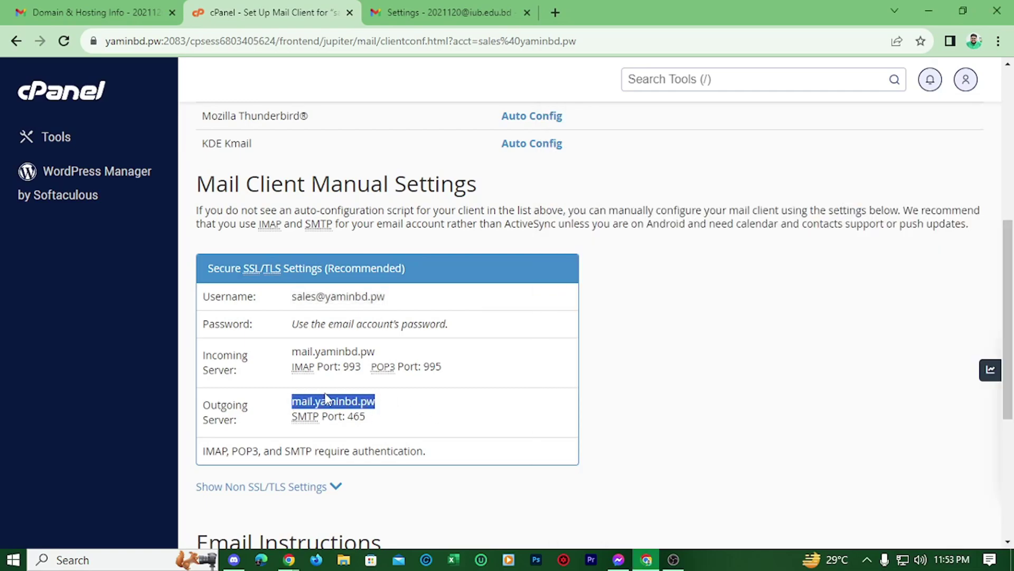
key(alt+Tab)
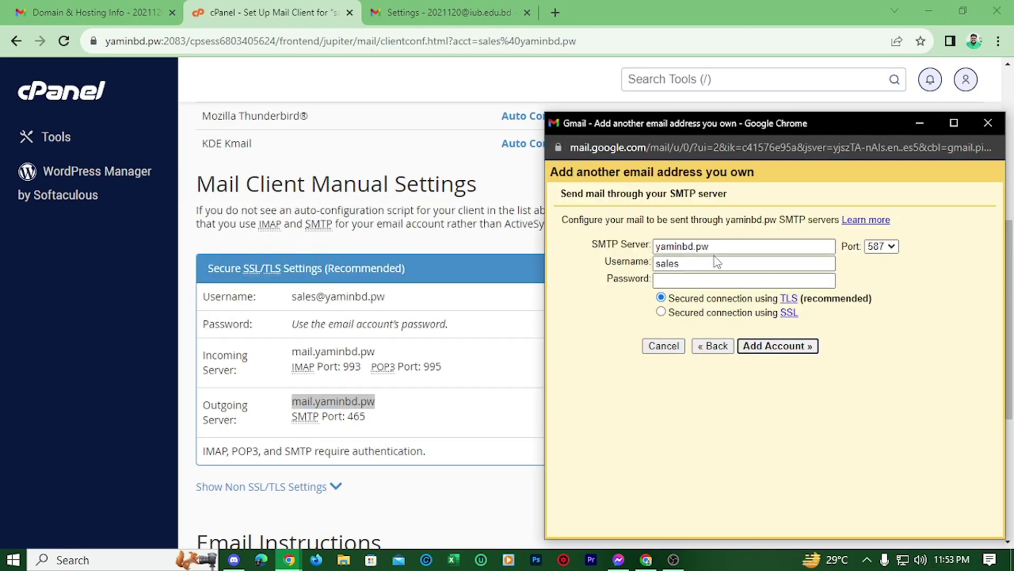
click(724, 247)
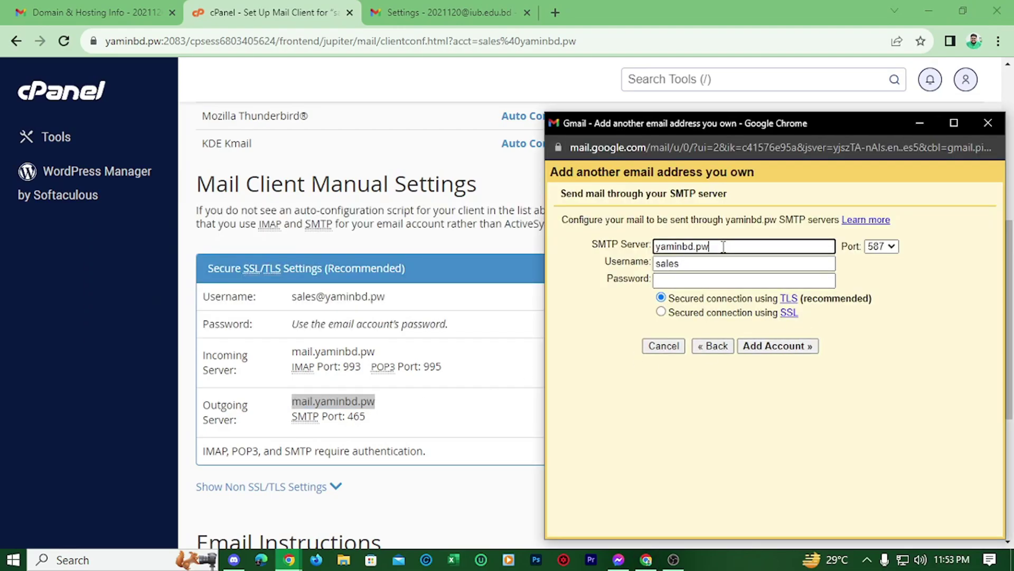
key(ctrl+a)
key(ctrl+v)
click(881, 245)
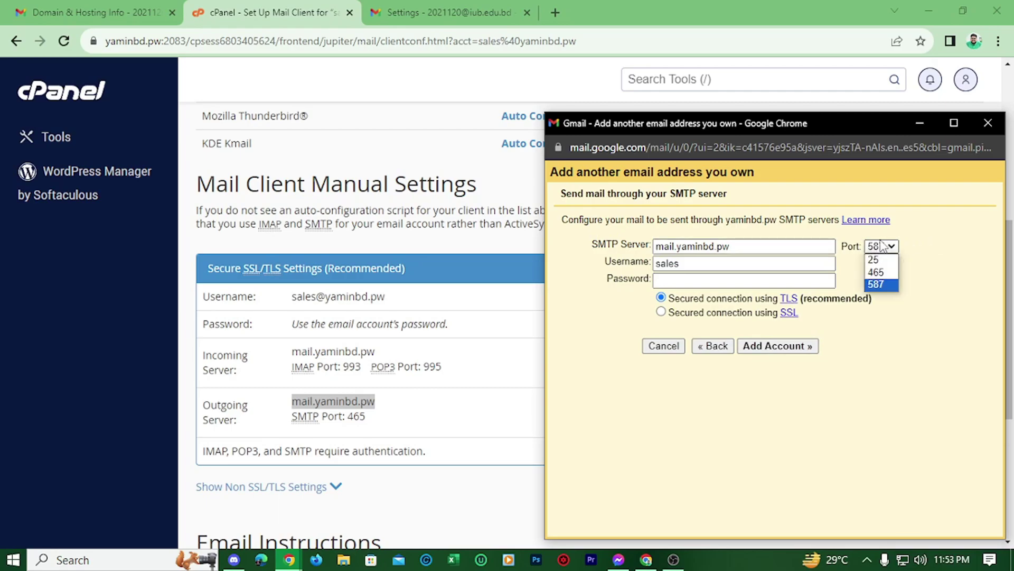
click(877, 272)
click(700, 267)
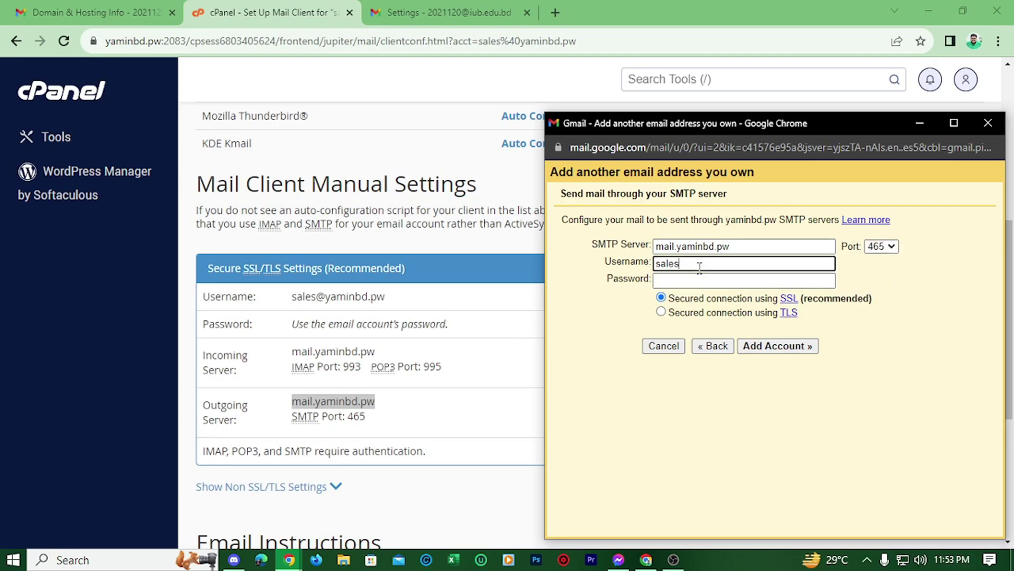
drag(699, 266, 624, 266)
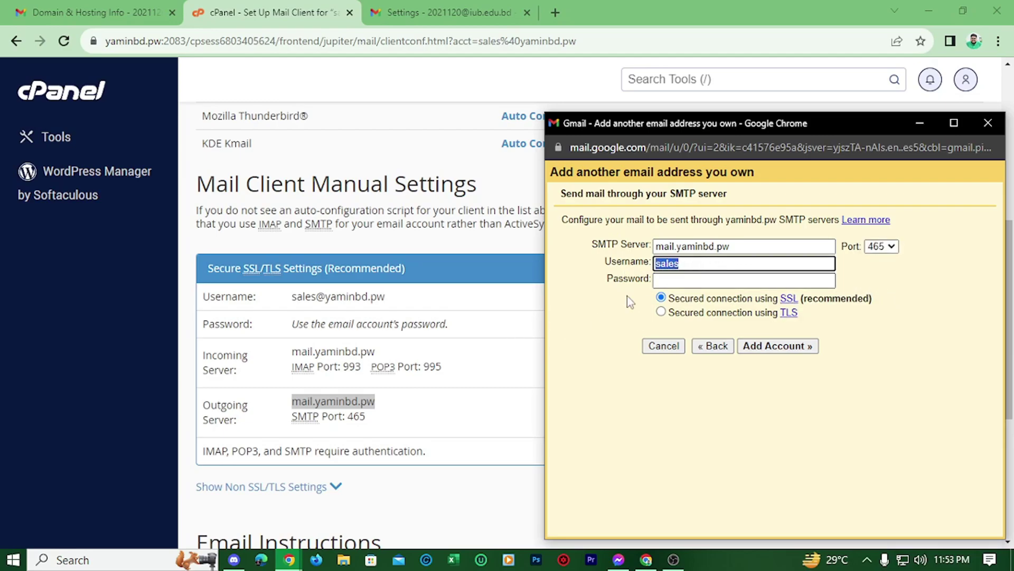
click(398, 338)
drag(393, 296, 277, 297)
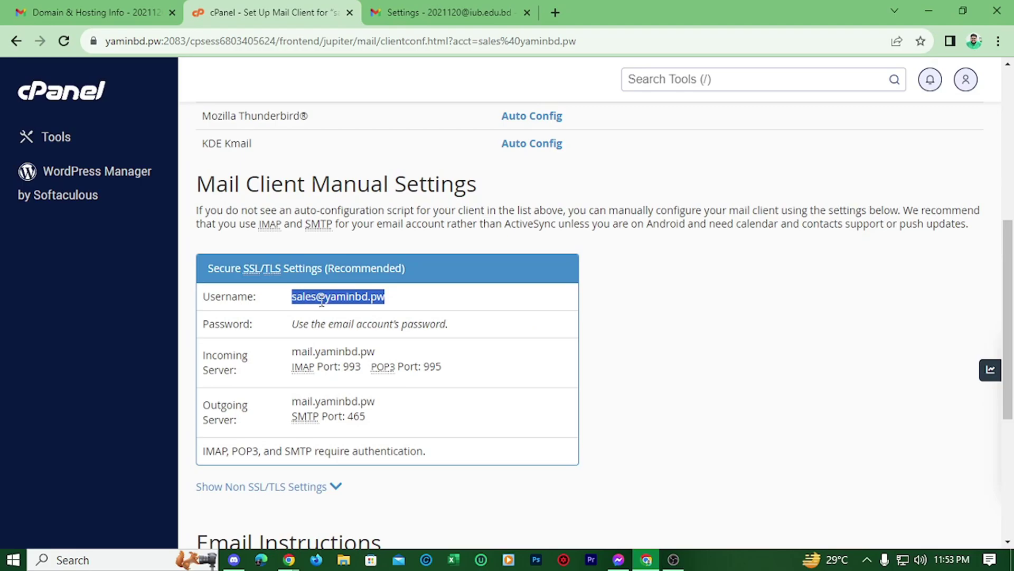
key(ctrl+c)
key(alt+Tab)
click(720, 267)
key(ctrl+v)
key(ctrl+a)
key(ctrl+v)
click(677, 264)
key(BackSpace)
Enter the sales account's password in the Password field
click(746, 278)
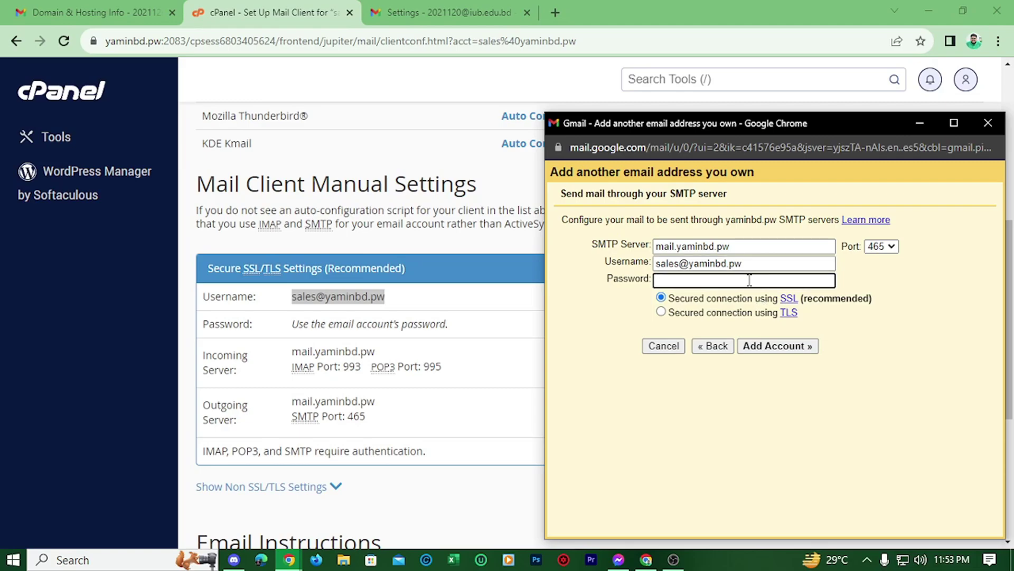
text(s)
scroll(263, 290, up, 2)
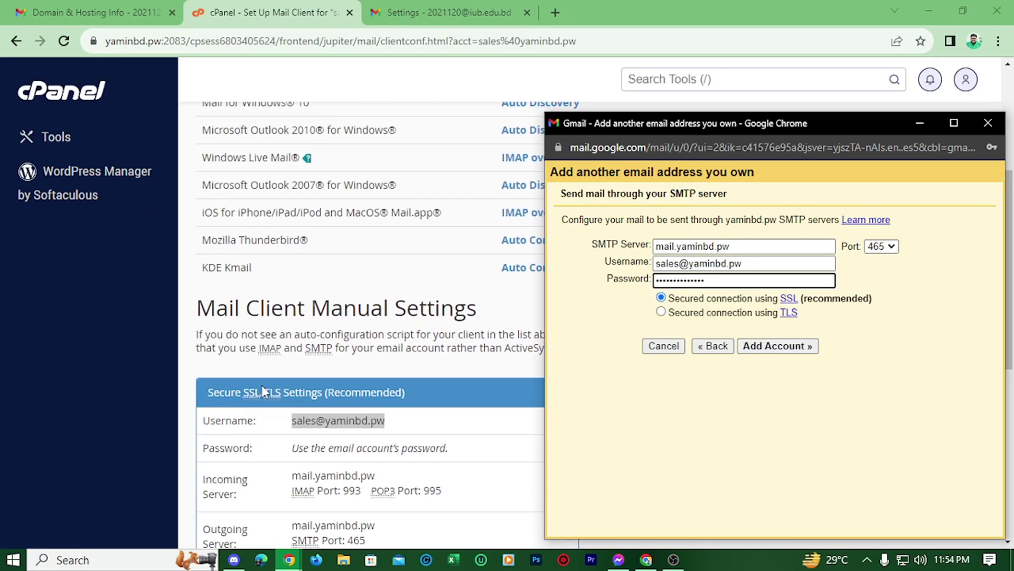
scroll(292, 373, up, 1)
scroll(291, 338, down, 3)
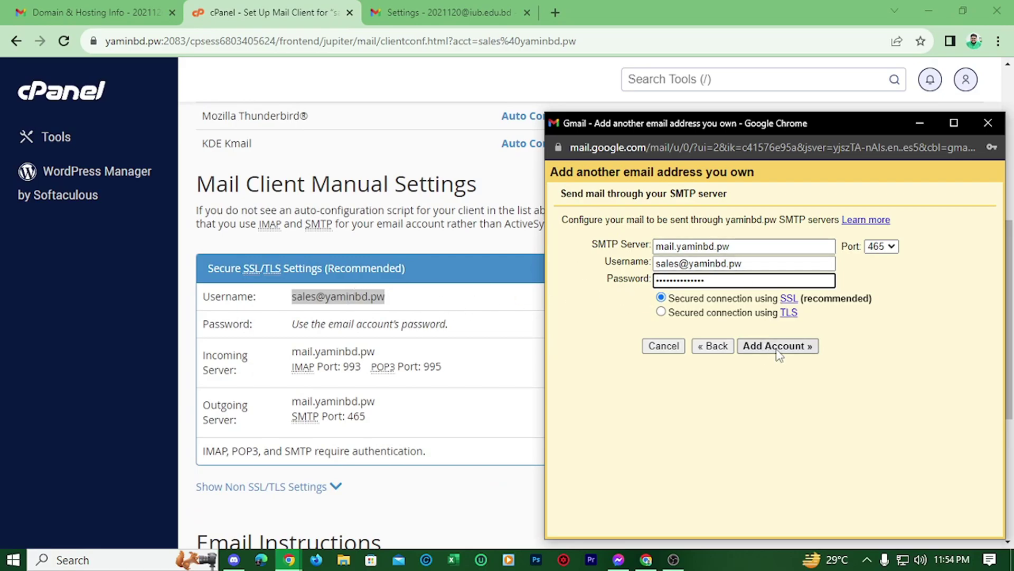
Add the SMTP account, then return to cPanel's mail client settings showing SMTP port 465
click(787, 350)
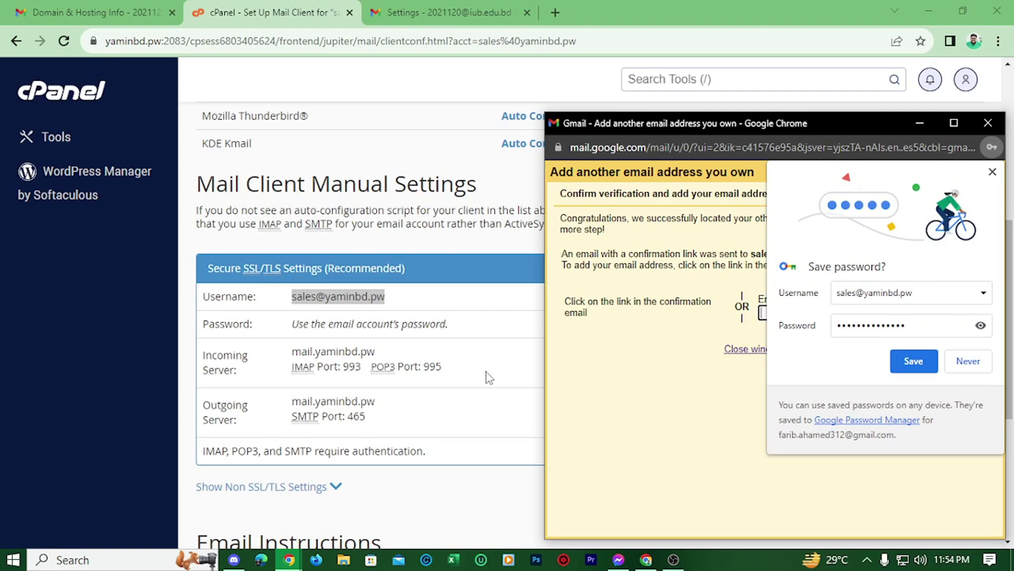
triple_click(479, 417)
scroll(516, 351, up, 4)
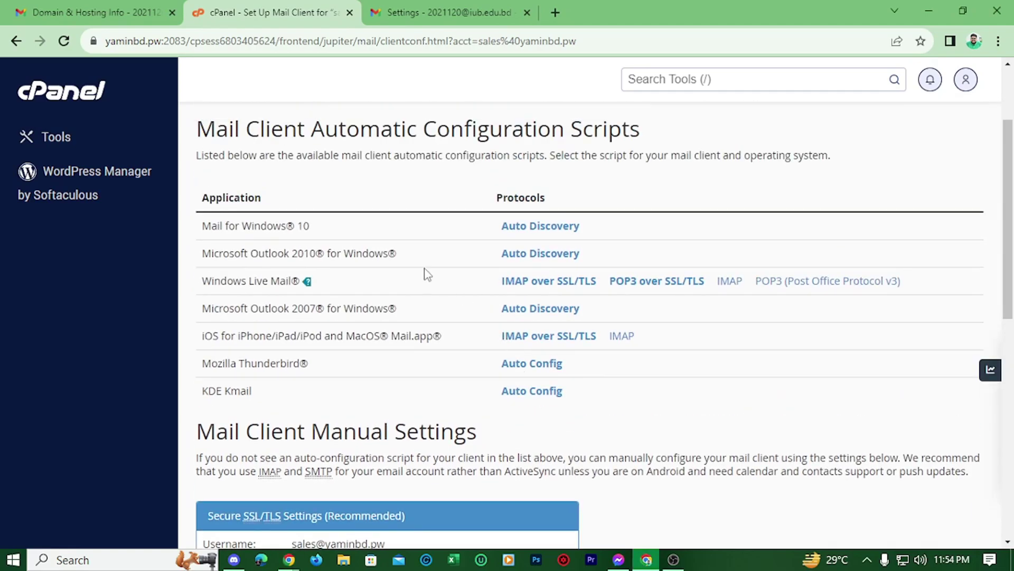
scroll(231, 240, up, 2)
scroll(340, 232, down, 10)
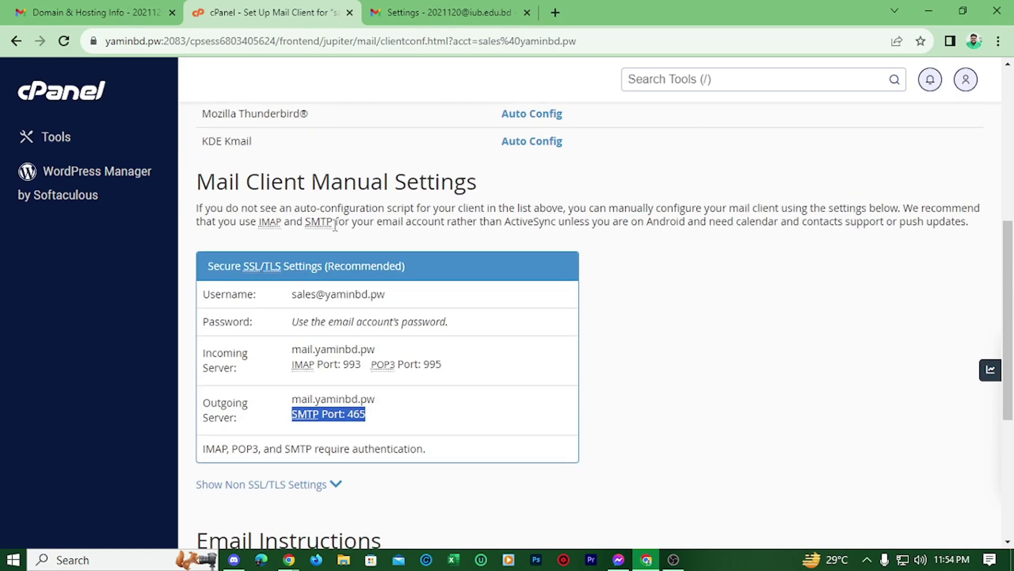
scroll(344, 235, up, 9)
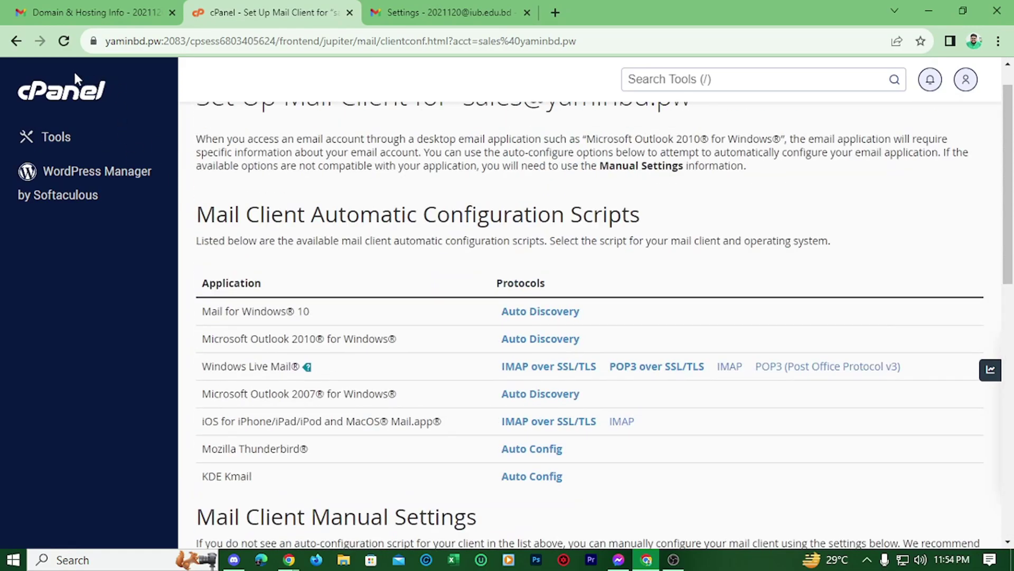
click(16, 41)
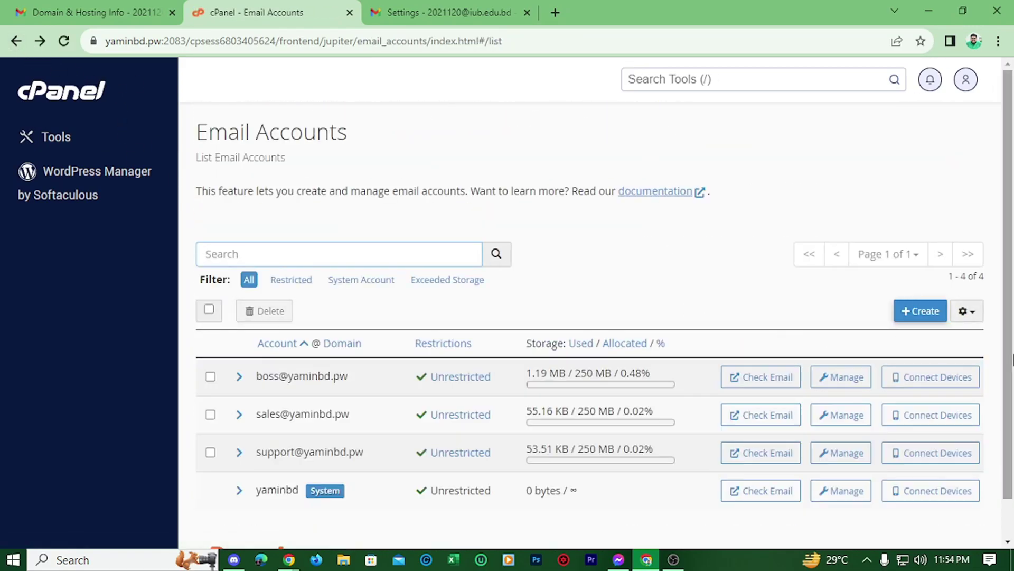
click(771, 415)
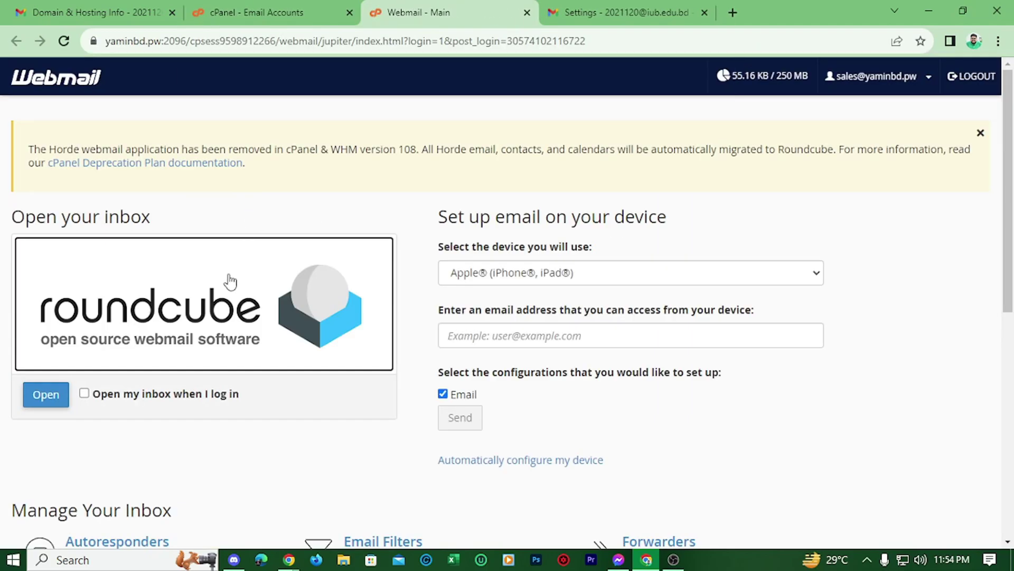
click(53, 403)
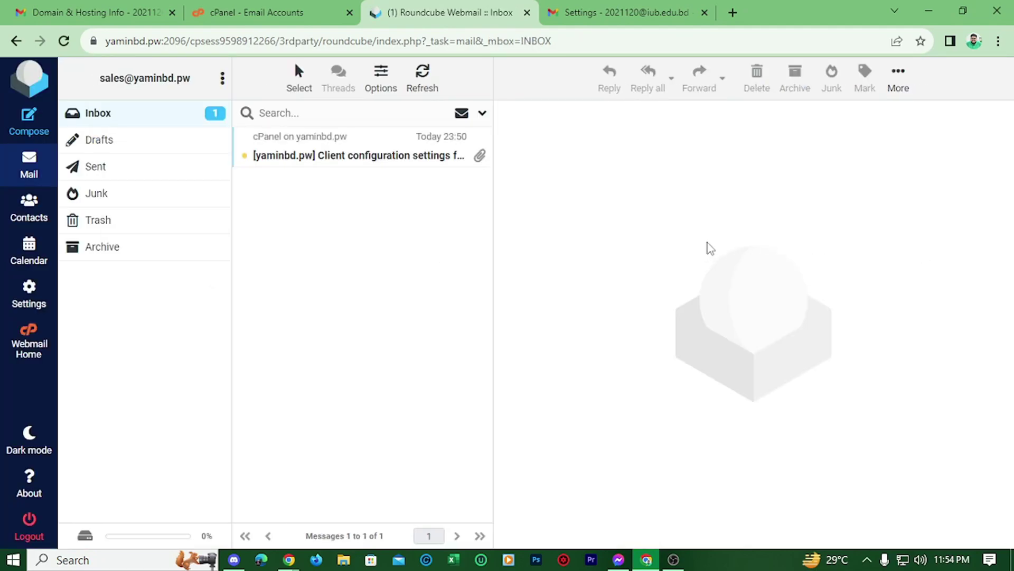
click(375, 156)
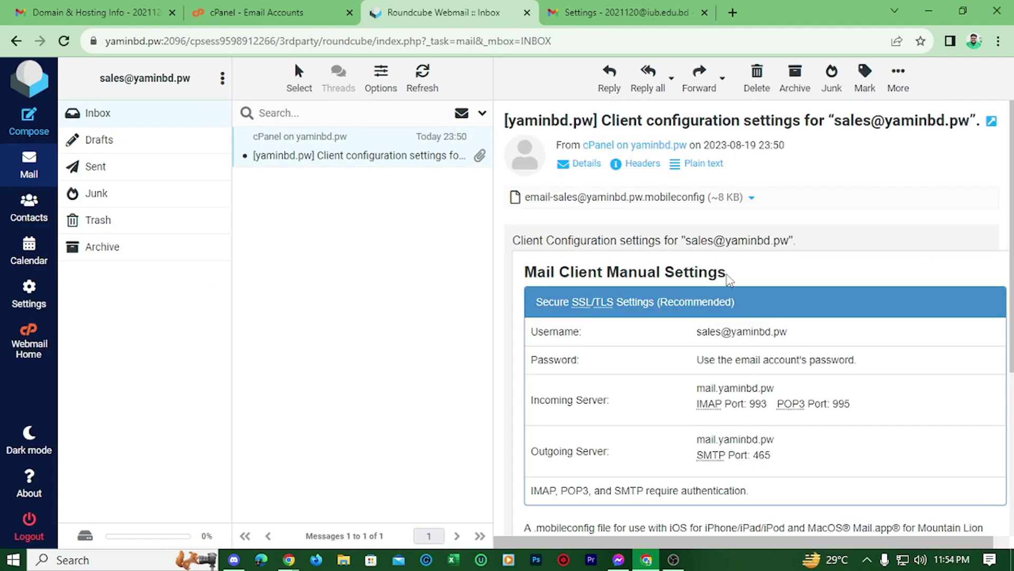
scroll(727, 248, down, 5)
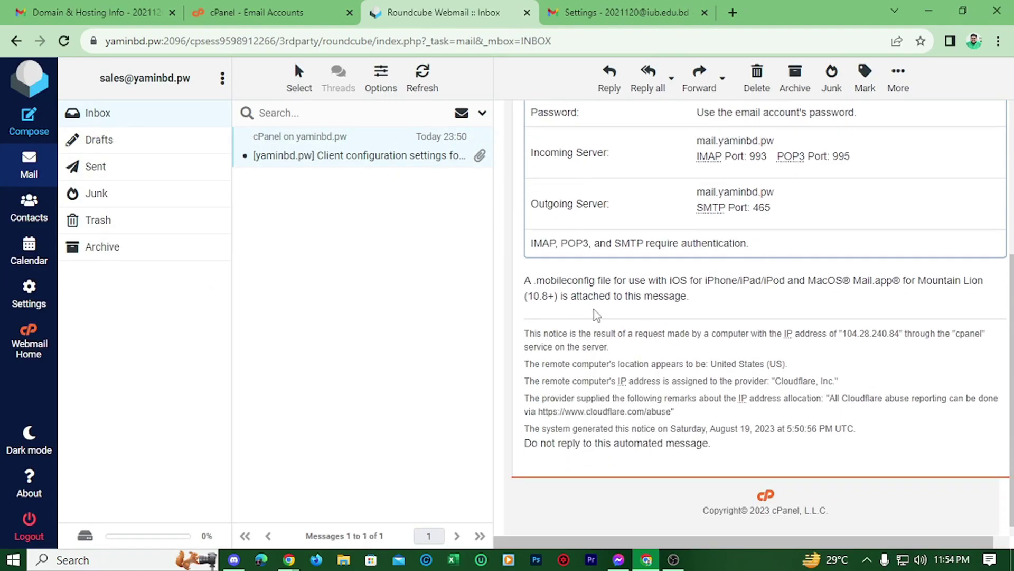
click(133, 124)
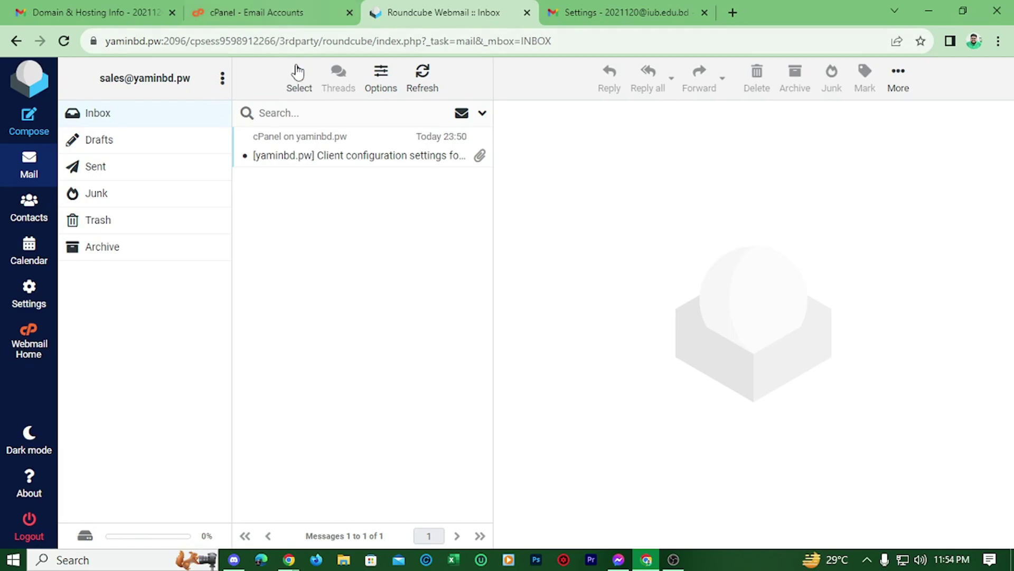
Reload the inbox until Gmail's Send Mail as confirmation email arrives
click(63, 42)
click(63, 43)
click(63, 42)
click(63, 47)
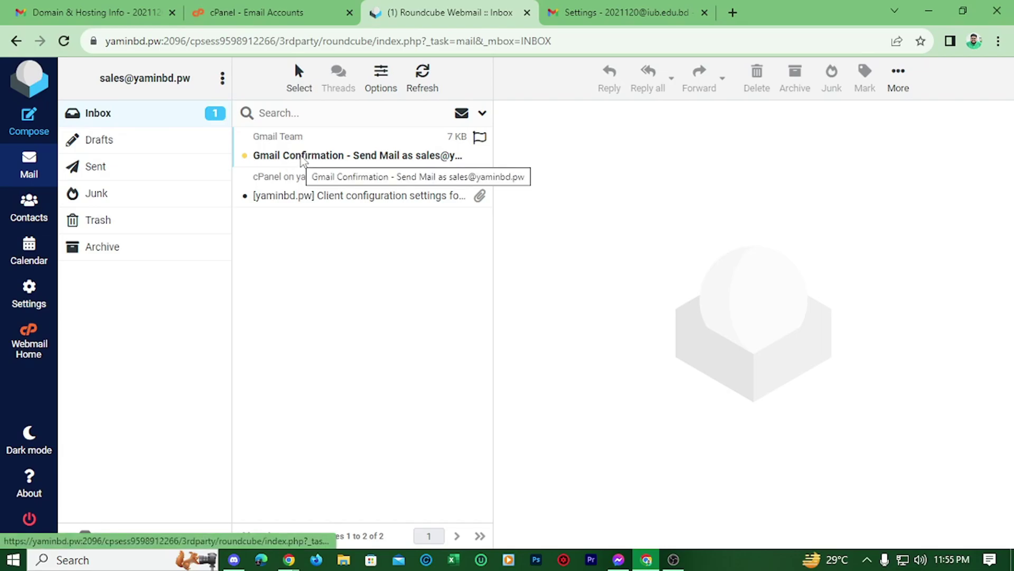
click(365, 155)
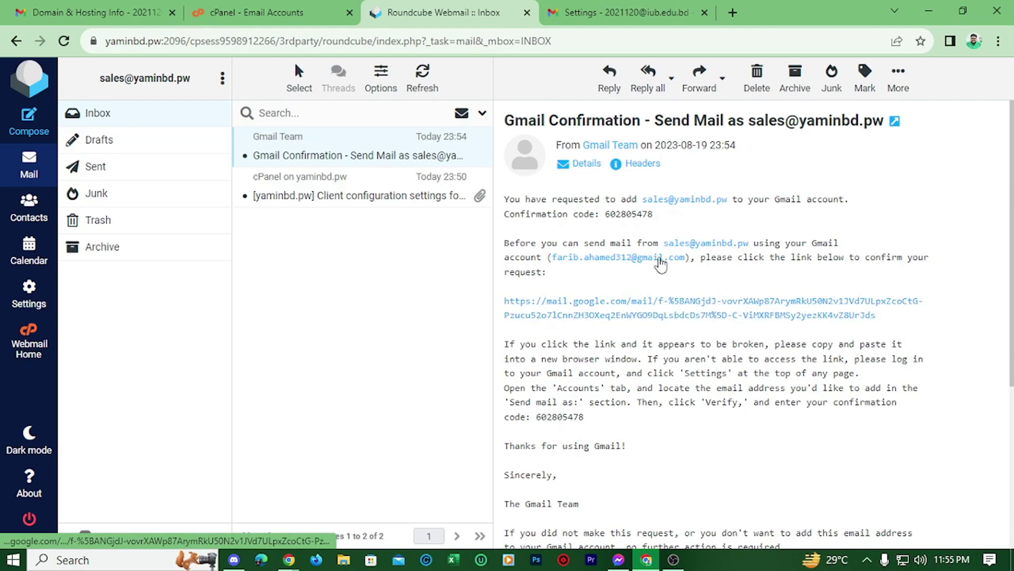
double_click(648, 214)
key(ctrl+c)
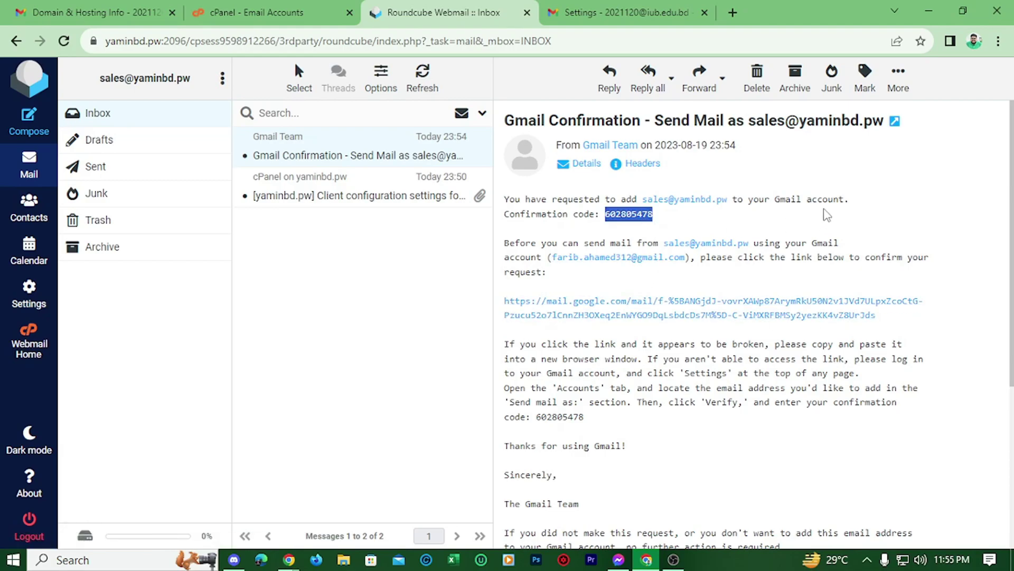
key(alt+Tab)
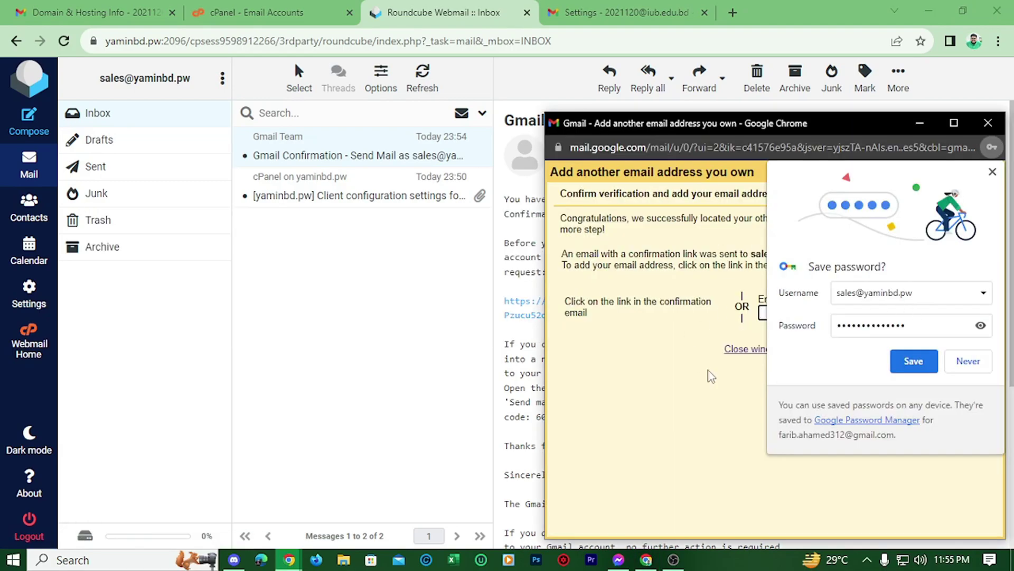
click(763, 314)
key(ctrl+v)
click(992, 173)
click(890, 312)
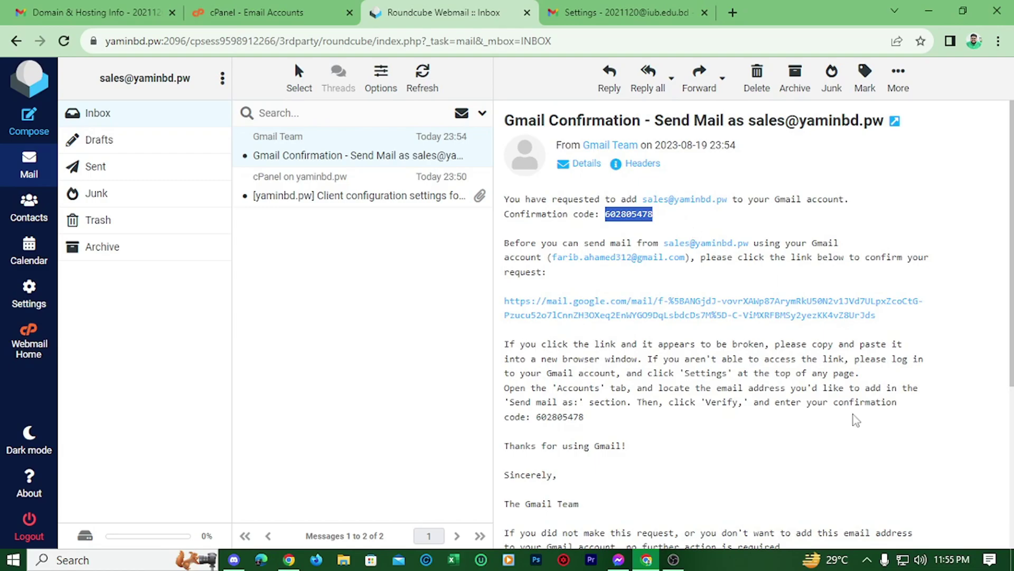
key(alt+Tab)
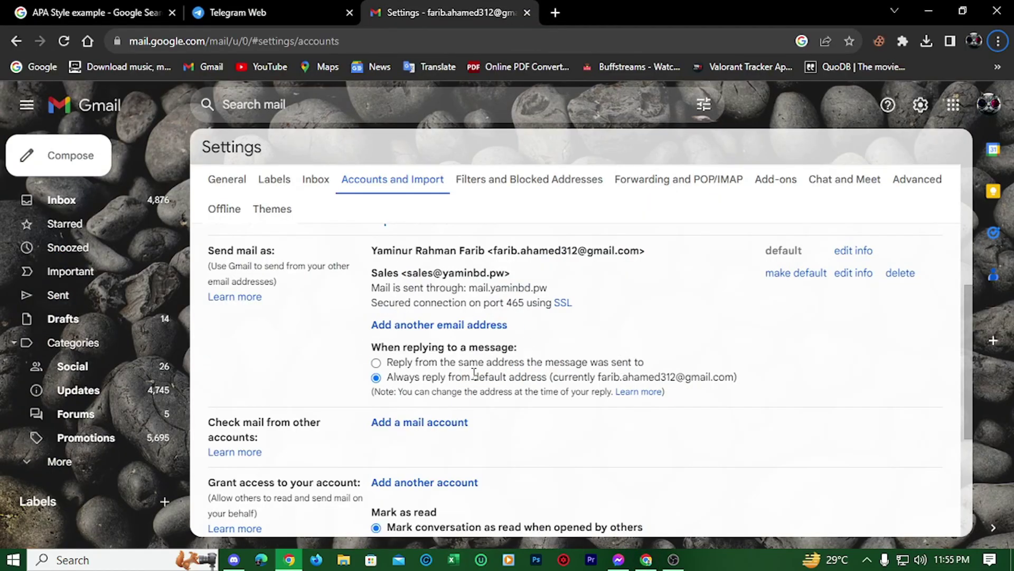
scroll(474, 373, down, 2)
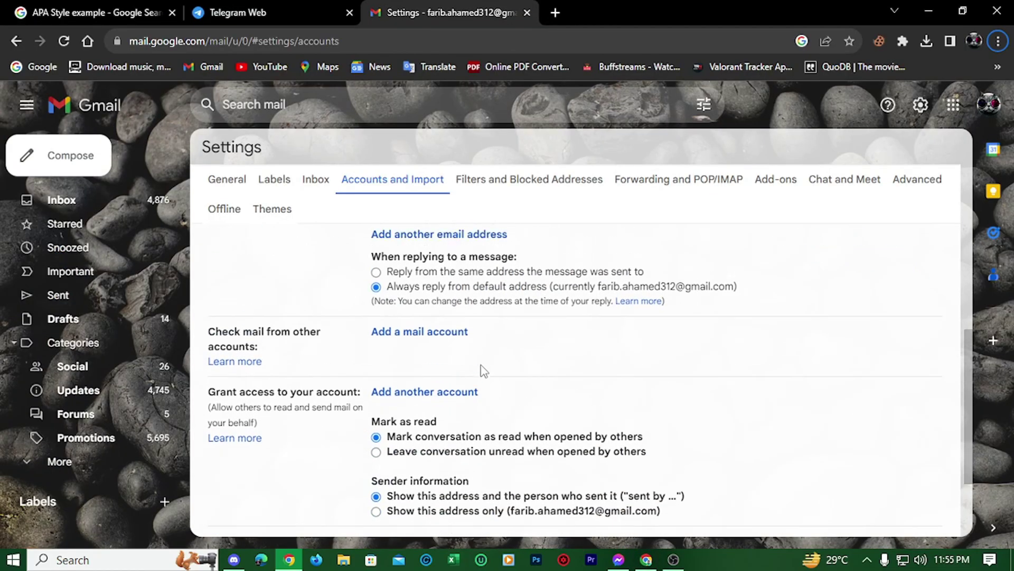
scroll(482, 366, up, 2)
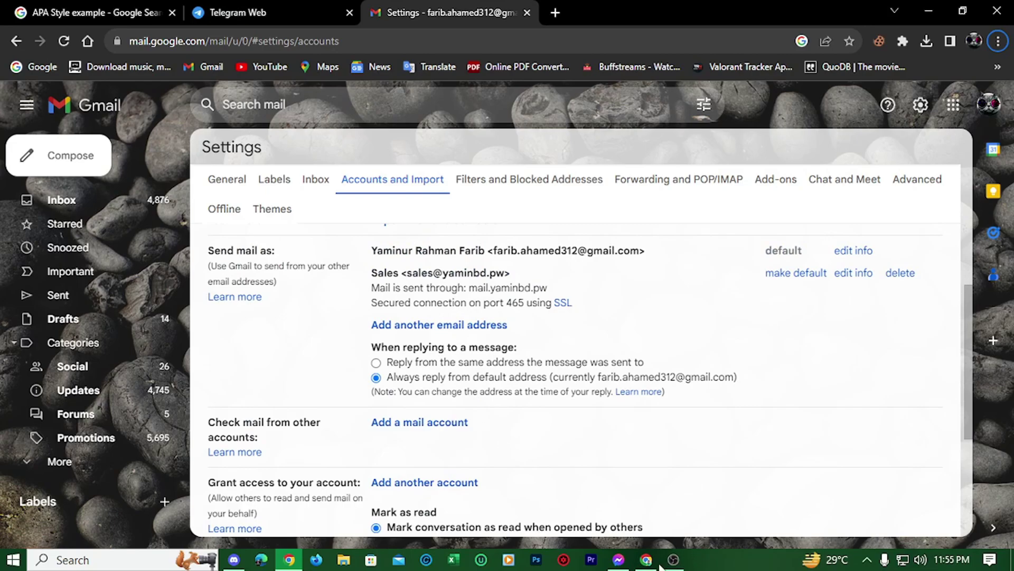
mouse_move(289, 559)
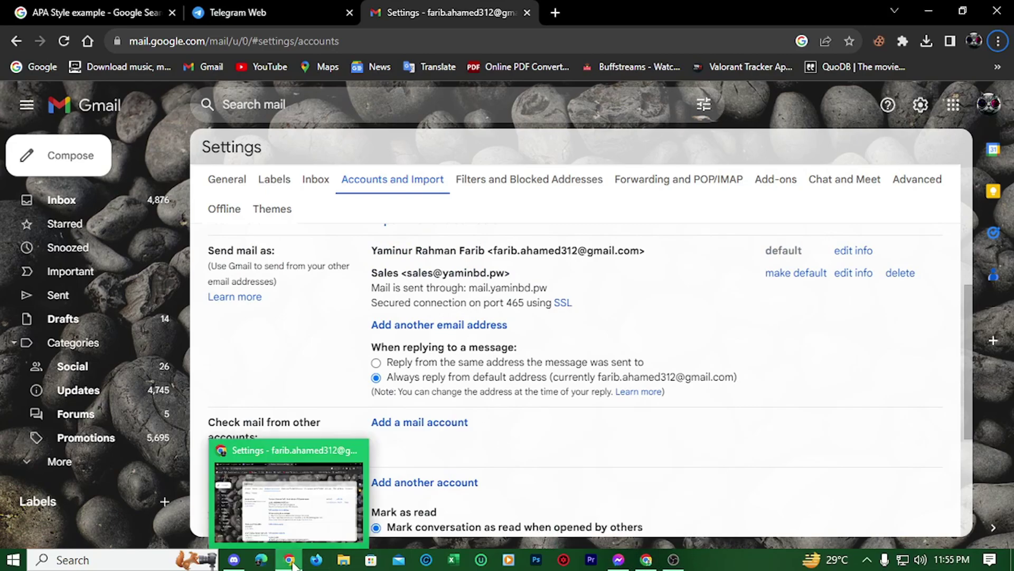
click(324, 520)
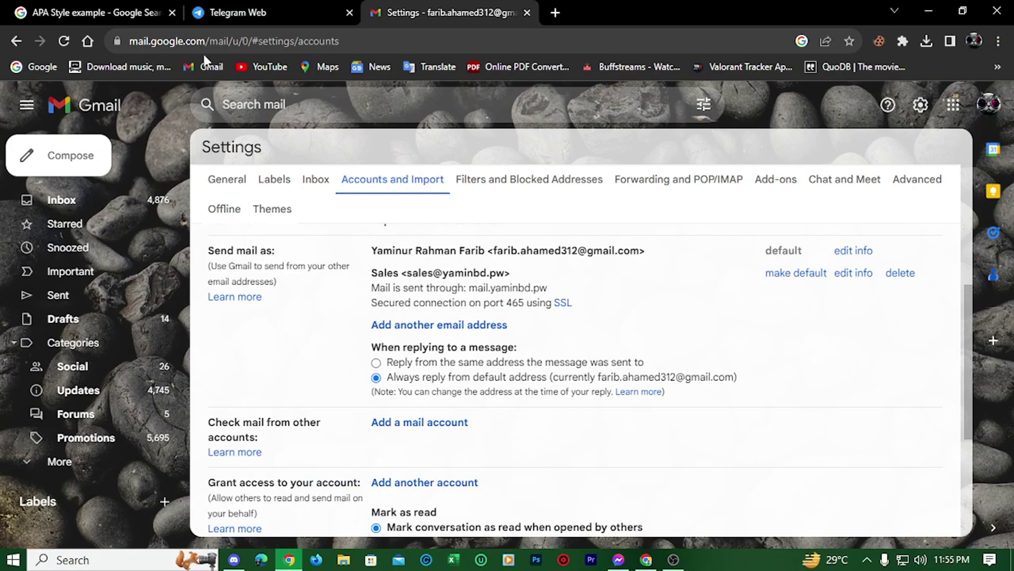
drag(403, 273, 510, 276)
key(super+c)
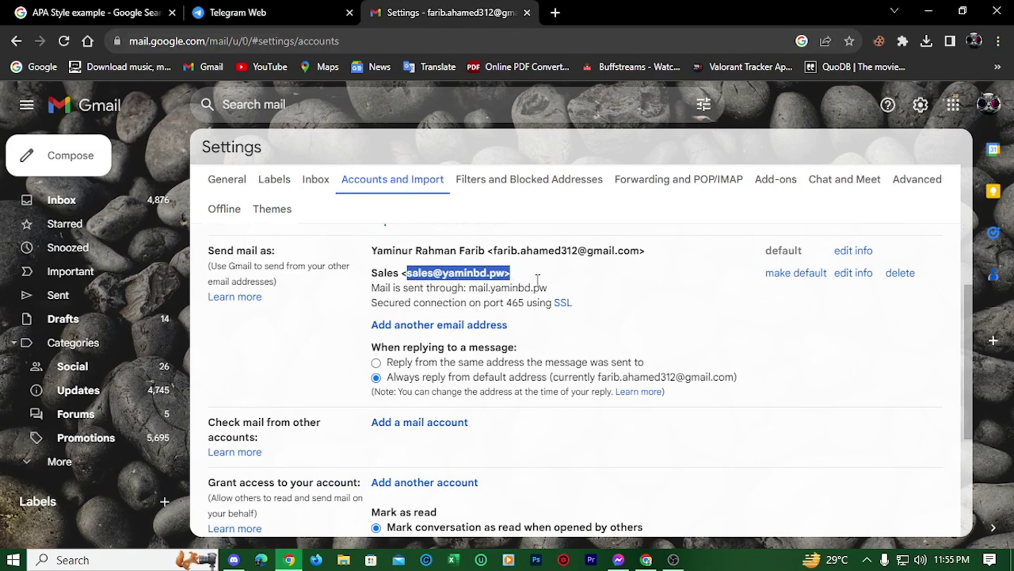
click(53, 152)
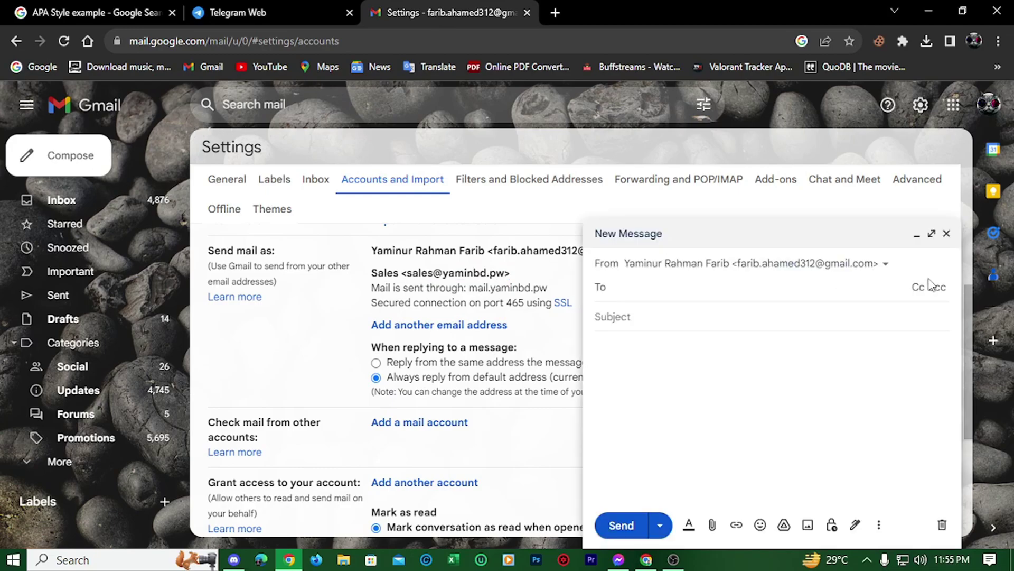
click(852, 273)
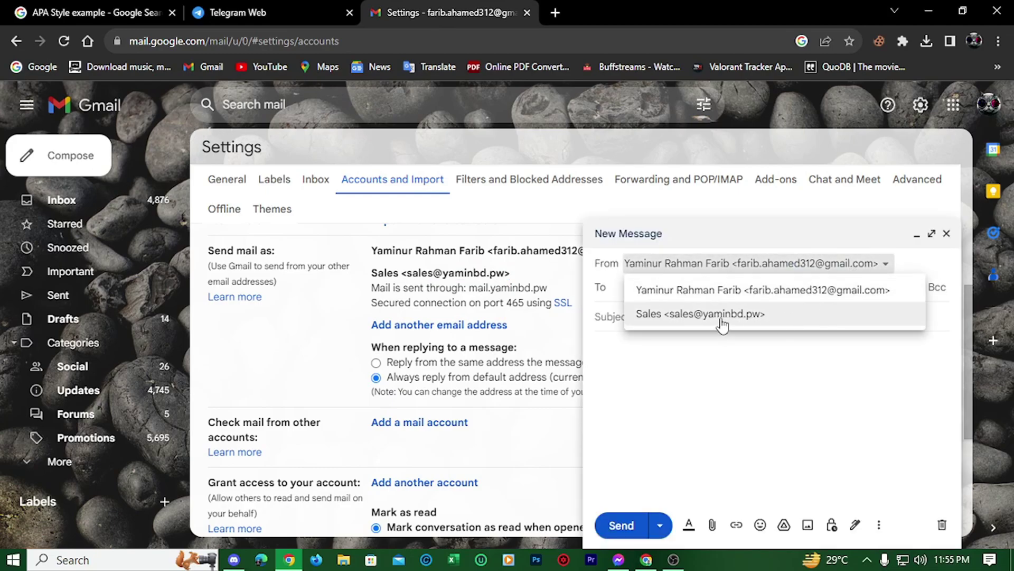
click(779, 423)
click(779, 286)
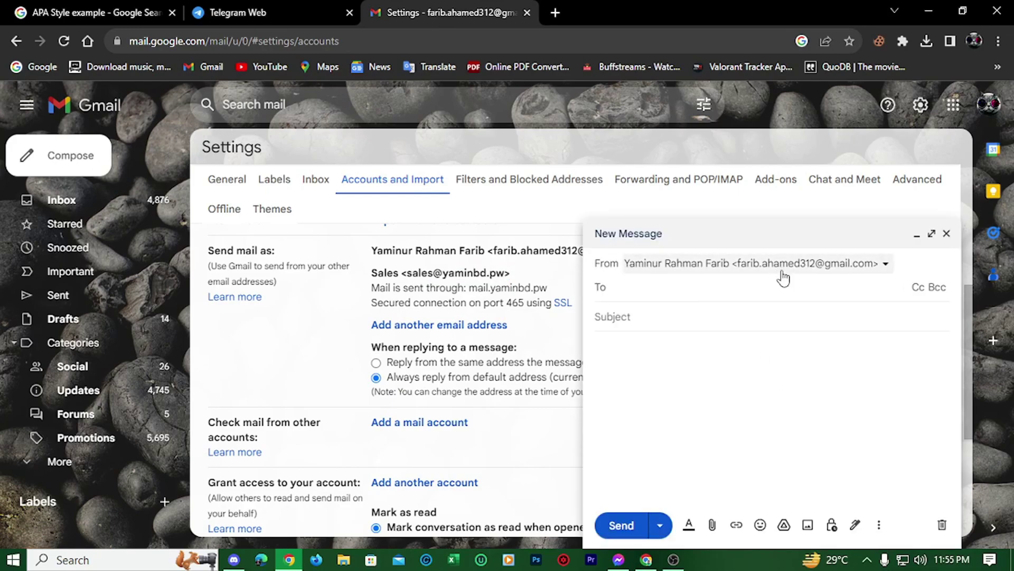
click(783, 269)
click(737, 326)
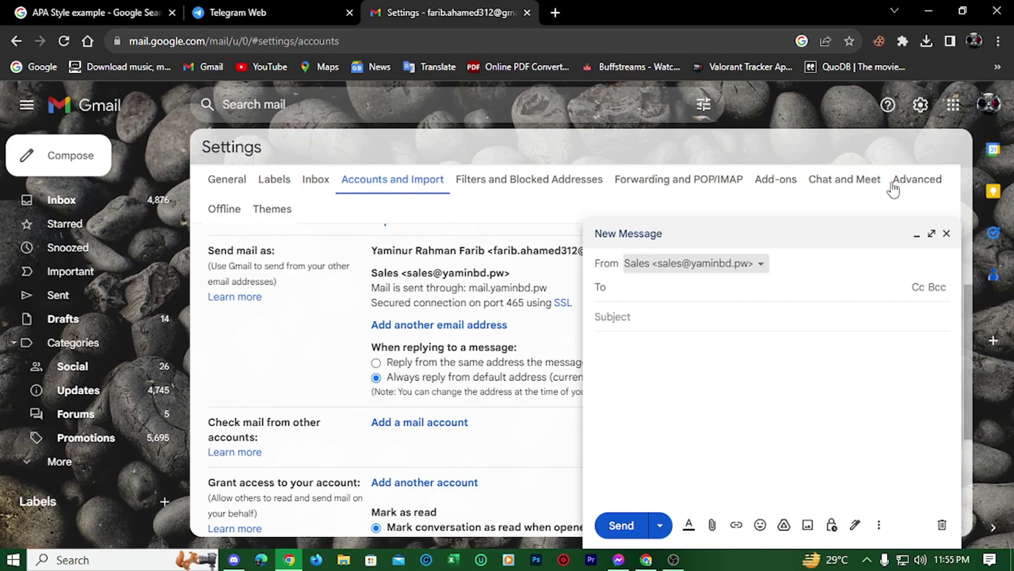
Close the test message, leaving it saved as a draft
click(947, 233)
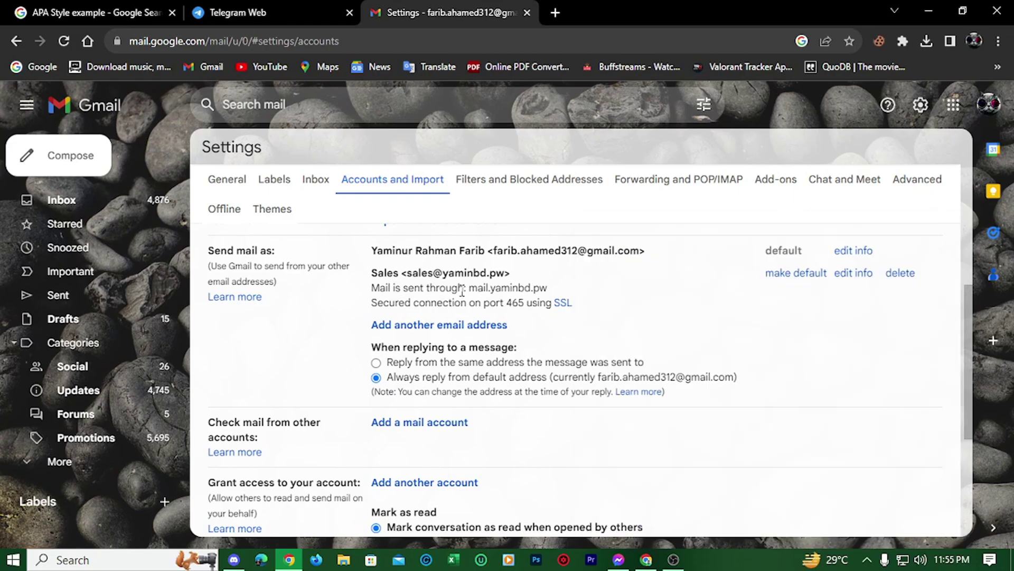
scroll(463, 295, down, 2)
scroll(499, 312, up, 2)
drag(368, 429, 485, 429)
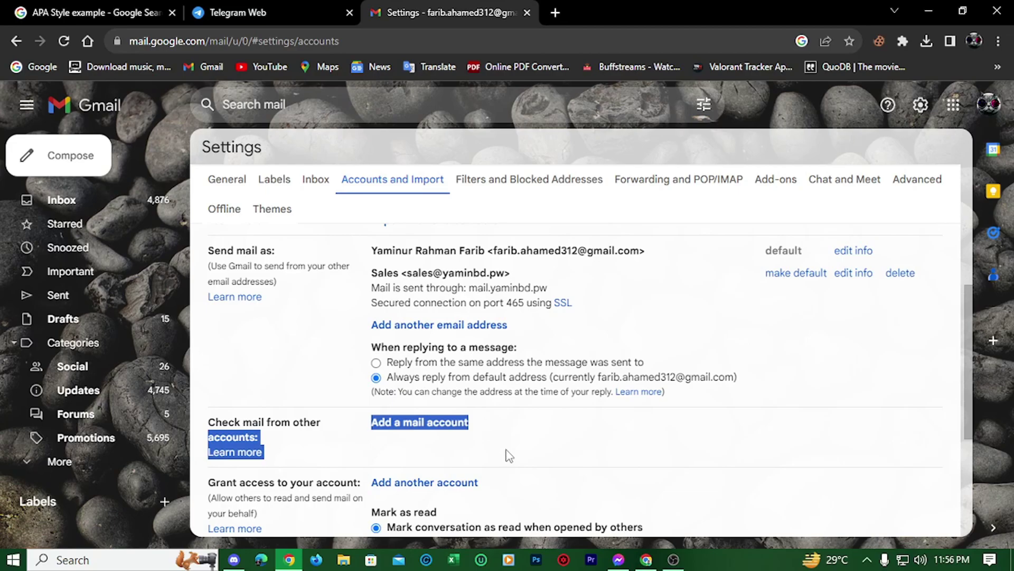
click(433, 423)
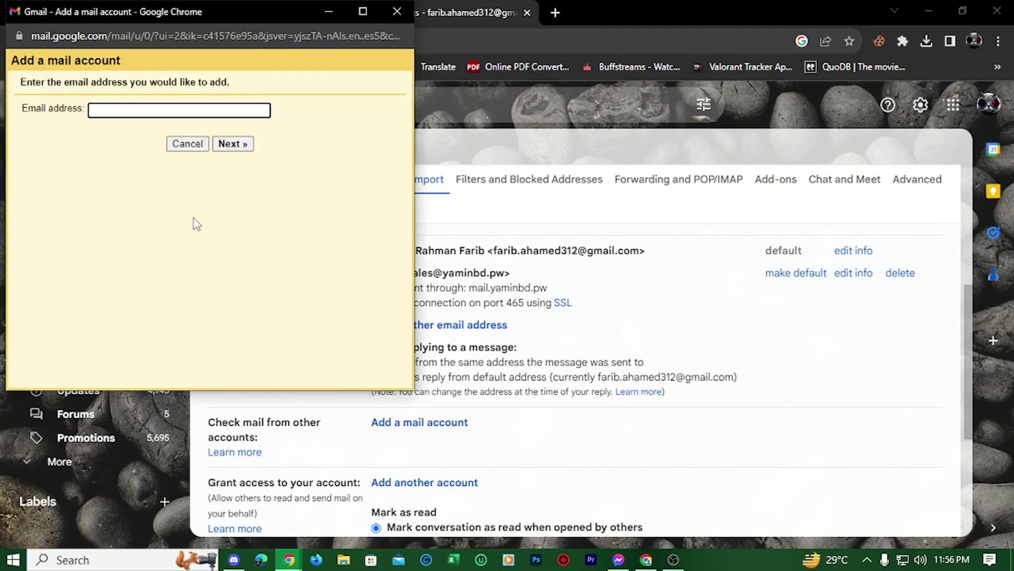
drag(200, 15, 473, 101)
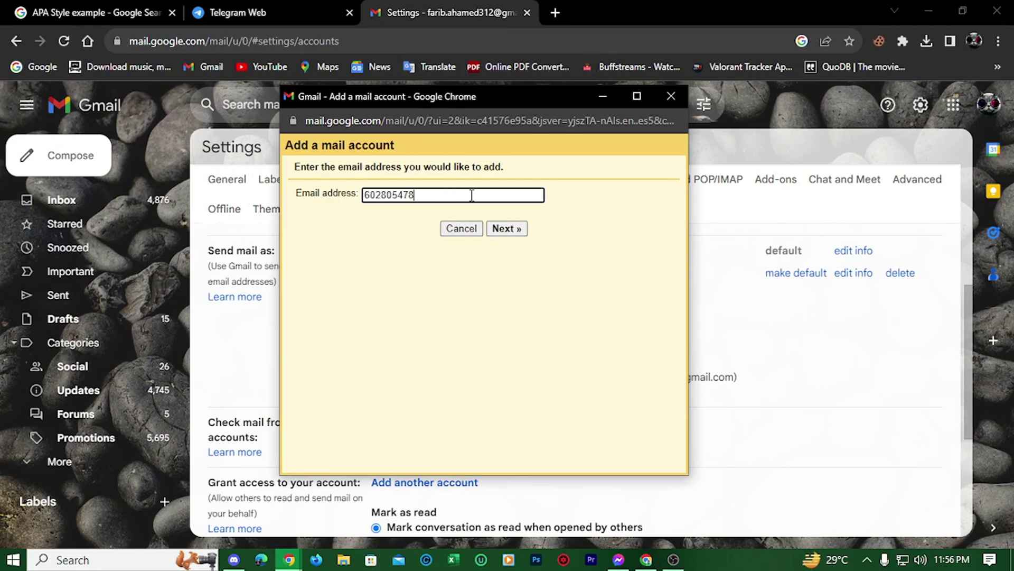
key(ctrl+z)
key(super+v)
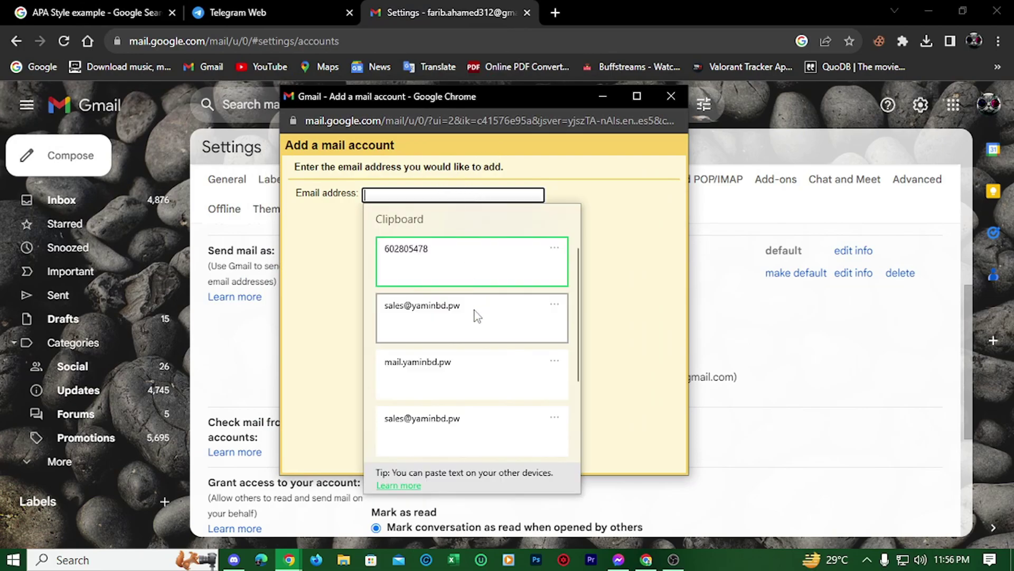
click(421, 304)
double_click(397, 195)
key(BackSpace)
key(BackSpace)
key(BackSpace)
key(BackSpace)
key(BackSpace)
key(BackSpace)
key(BackSpace)
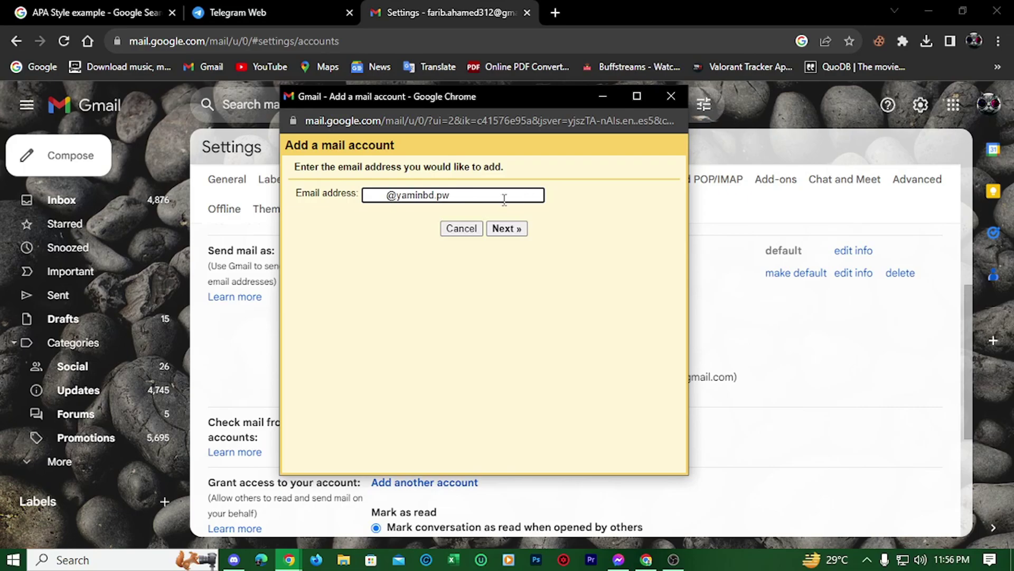
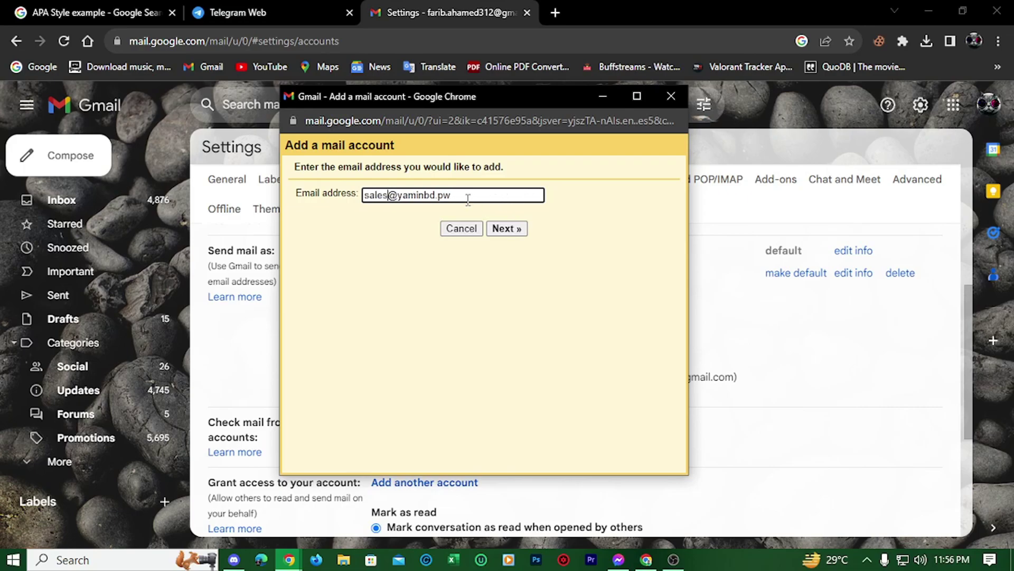
click(509, 229)
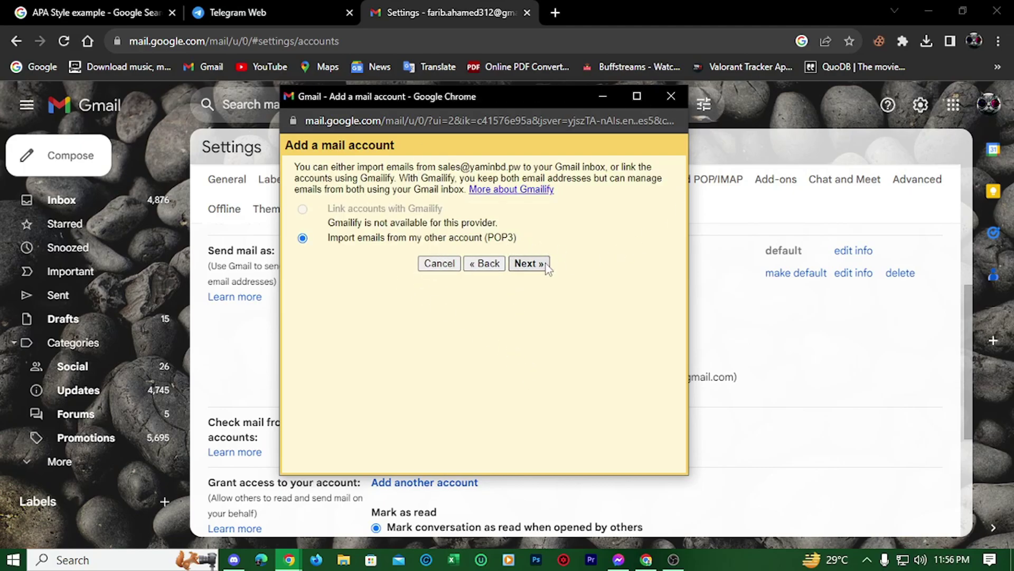
Choose POP3 import with SSL and labelling, using the full email address as username
click(528, 263)
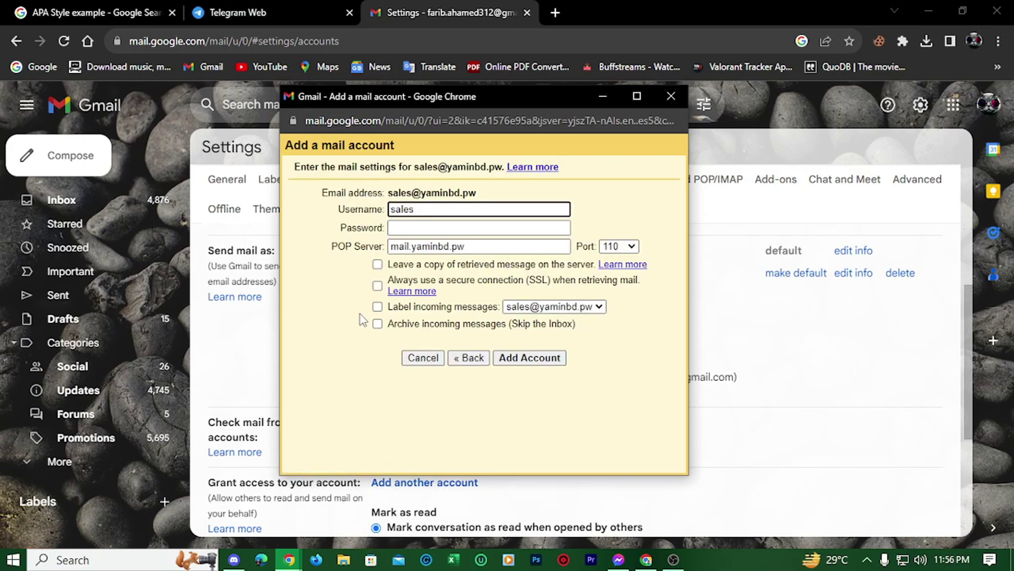
click(377, 307)
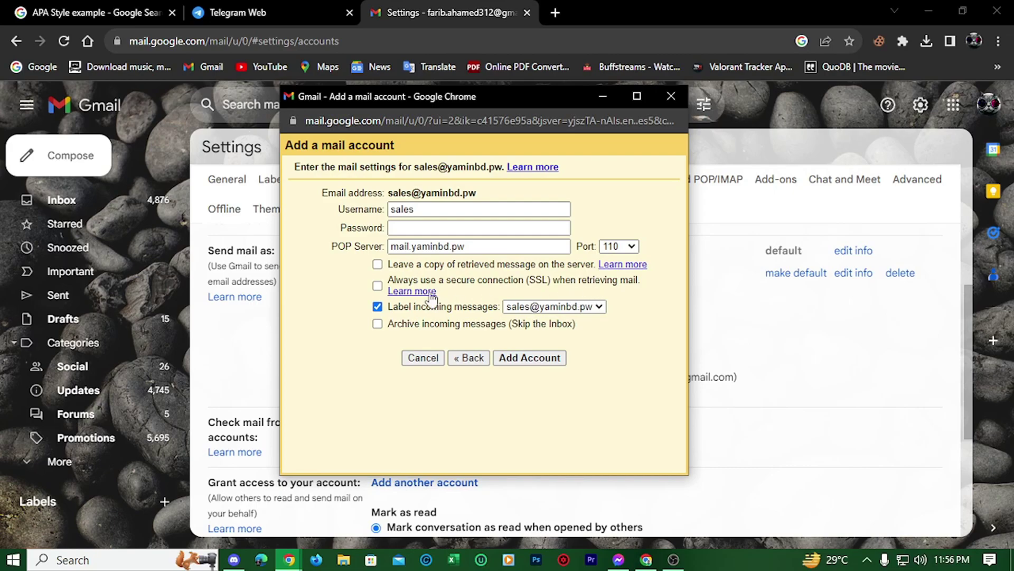
click(378, 286)
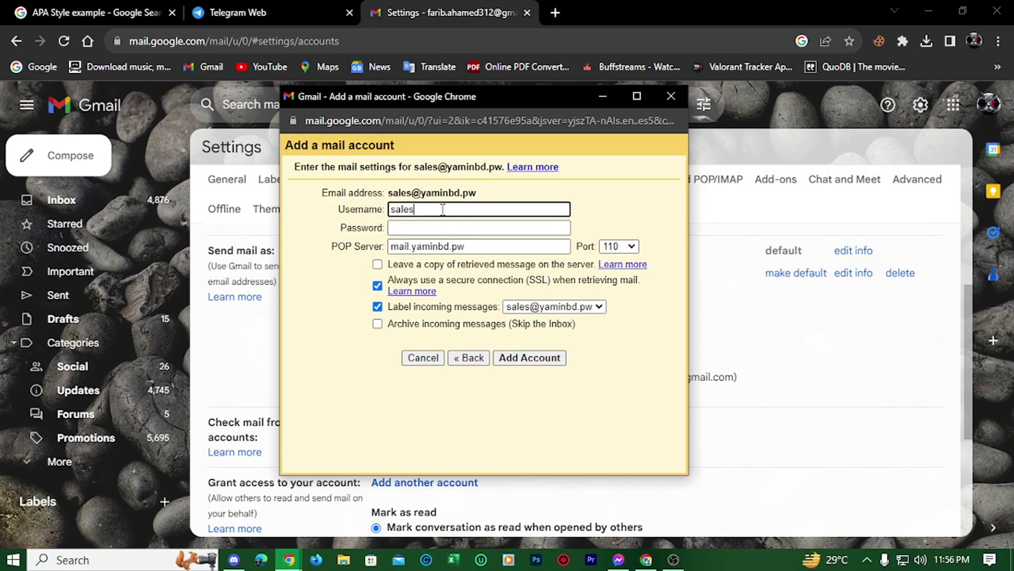
drag(477, 191, 391, 195)
key(ctrl+c)
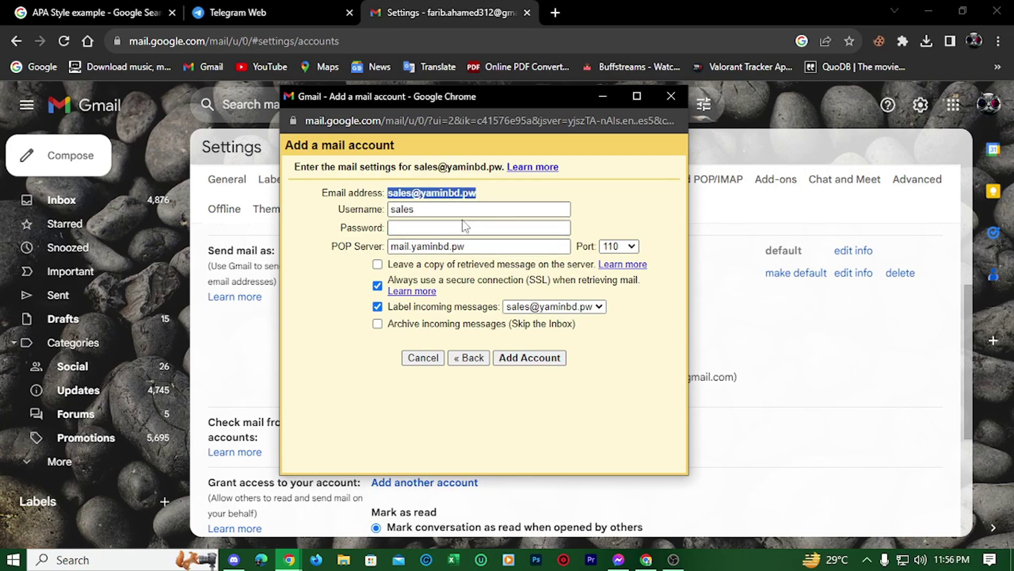
double_click(401, 210)
key(ctrl+v)
Enter the mailbox password and switch to the Roundcube webmail window
click(462, 228)
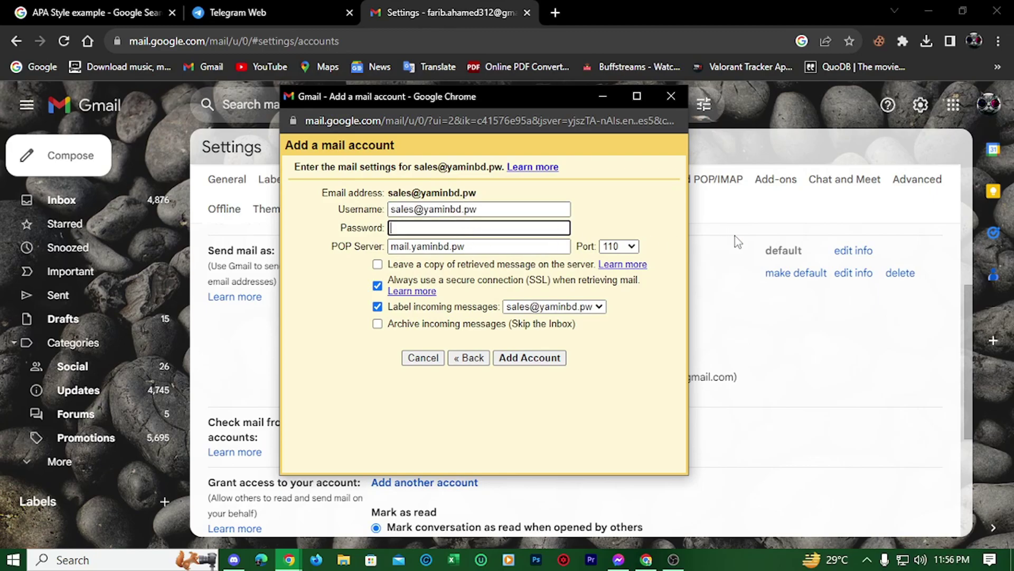
text(•••)
text(•••)
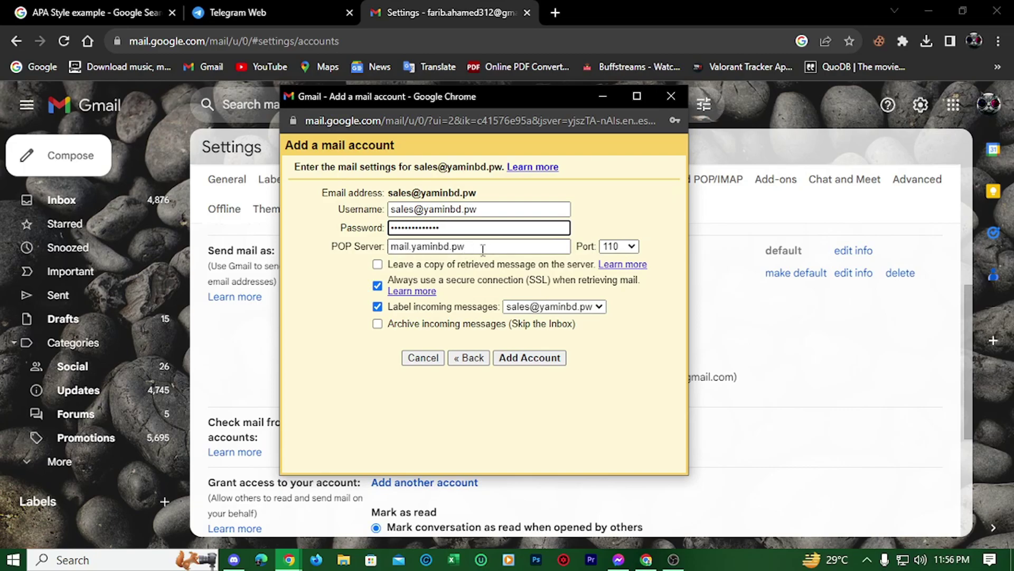
key(alt+Tab)
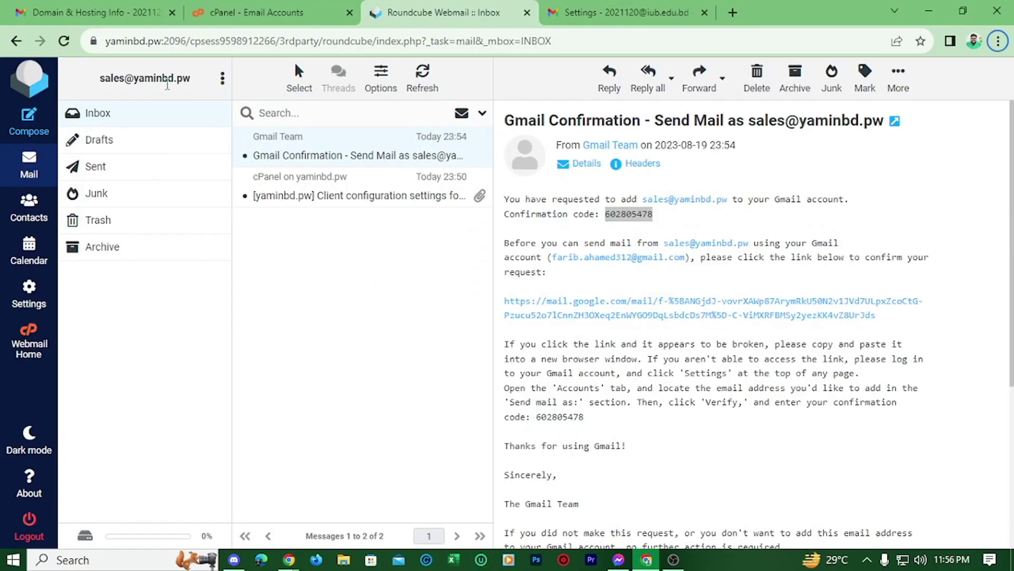
Look up the sales account's POP3 port in cPanel's manual mail client settings
click(232, 13)
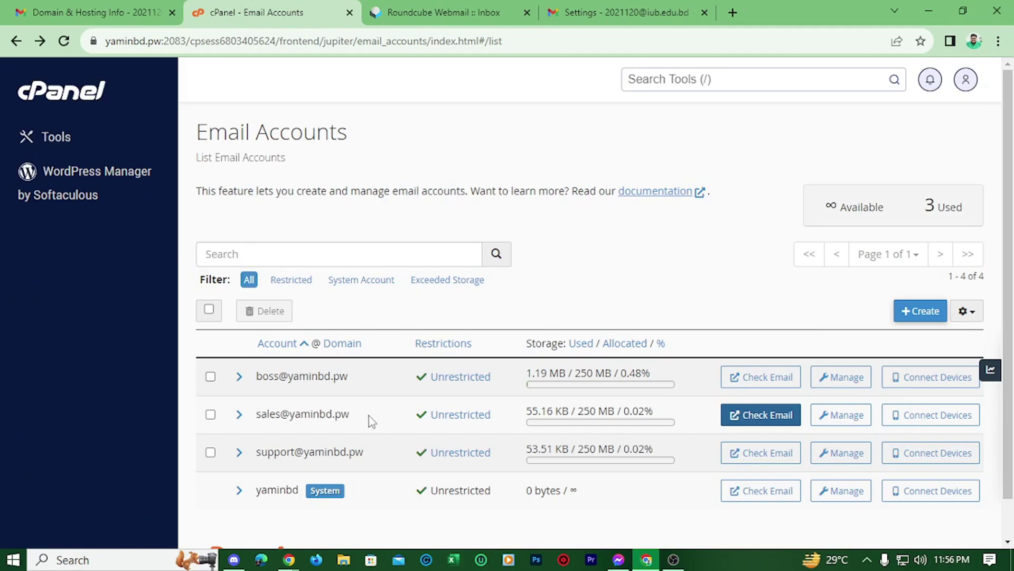
click(935, 415)
scroll(411, 341, down, 6)
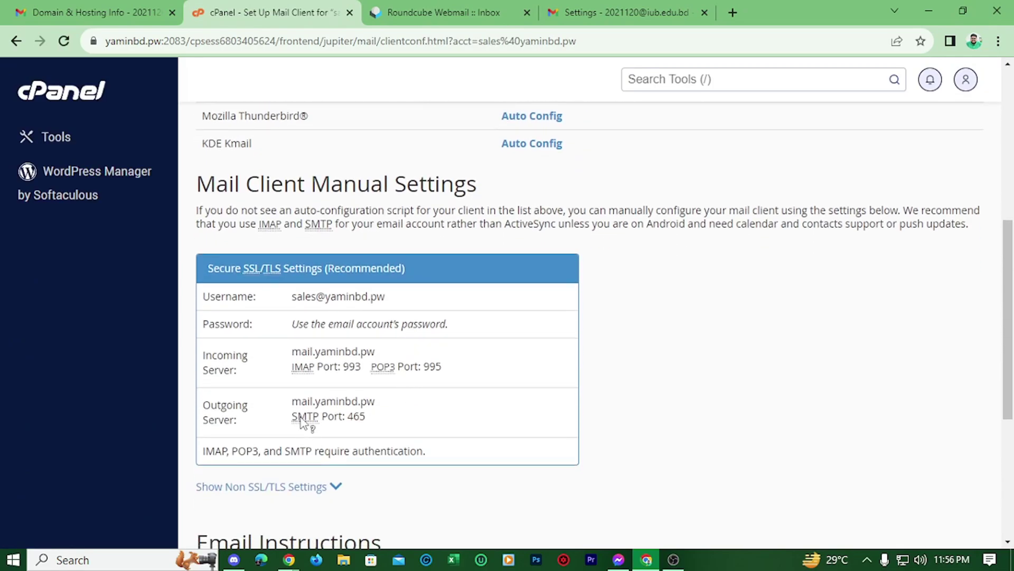
key(alt+Tab)
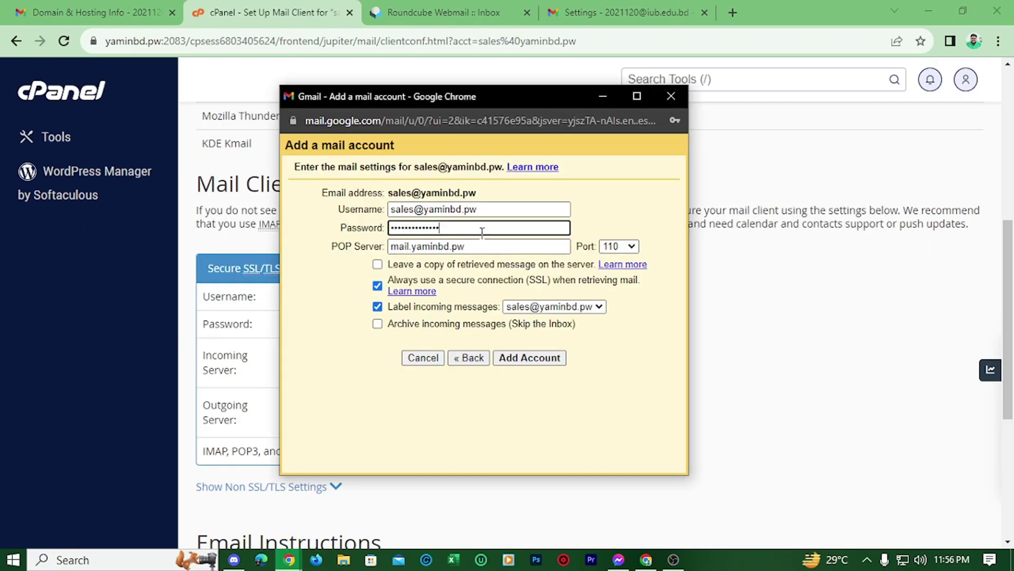
key(alt+Tab)
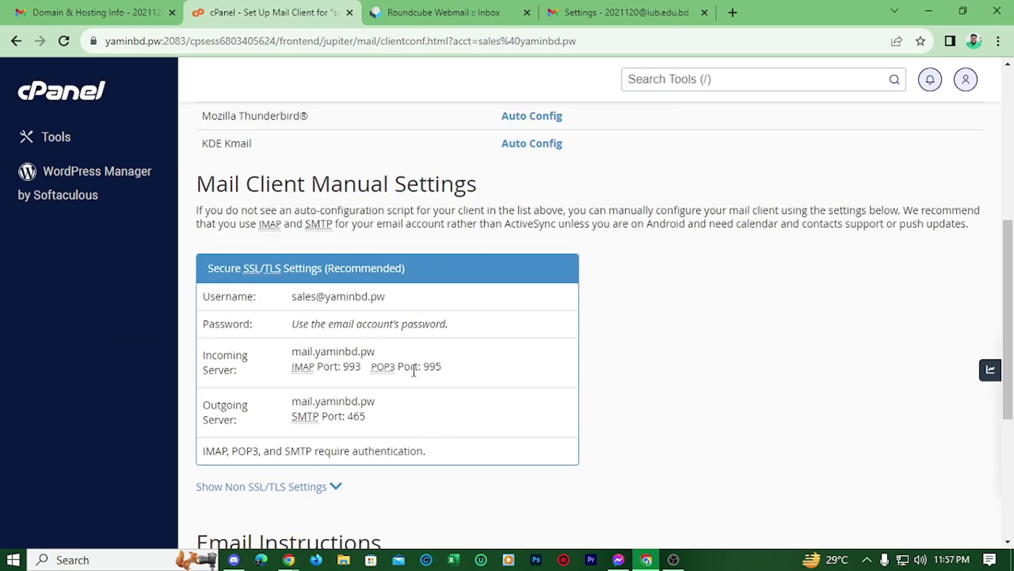
key(alt+Tab)
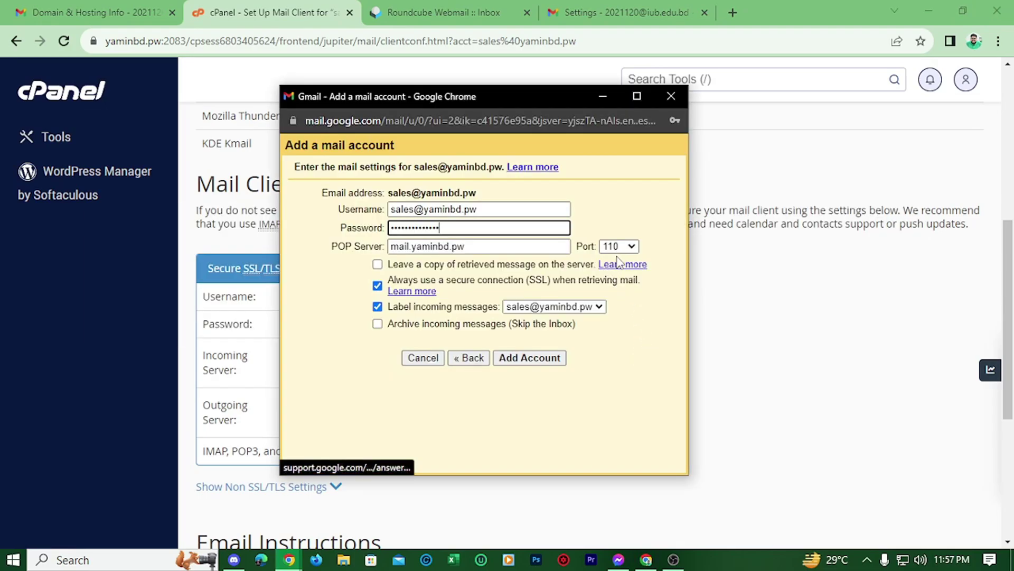
Set the POP server port to 995 and add the mail account
click(619, 246)
click(614, 296)
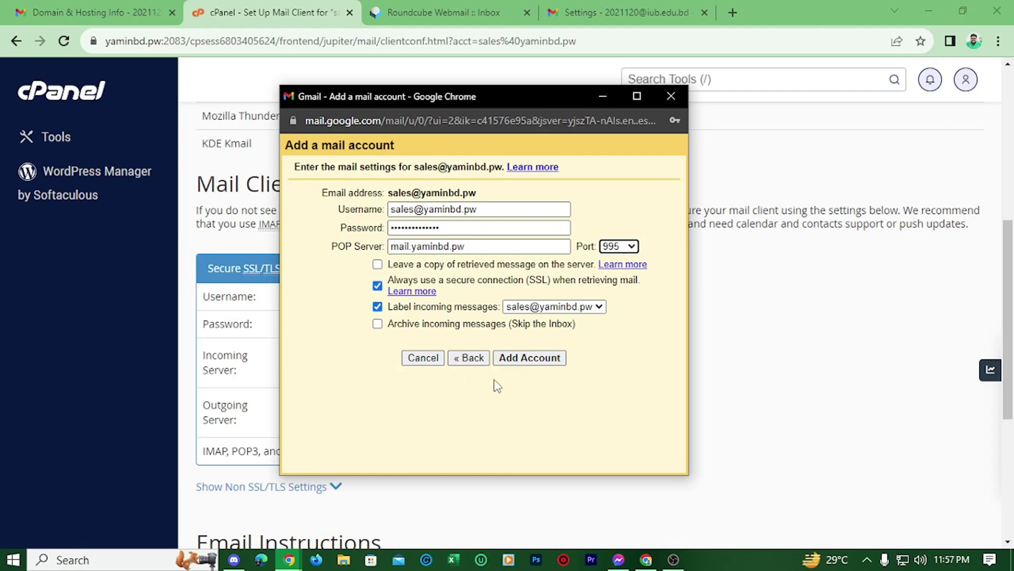
click(525, 359)
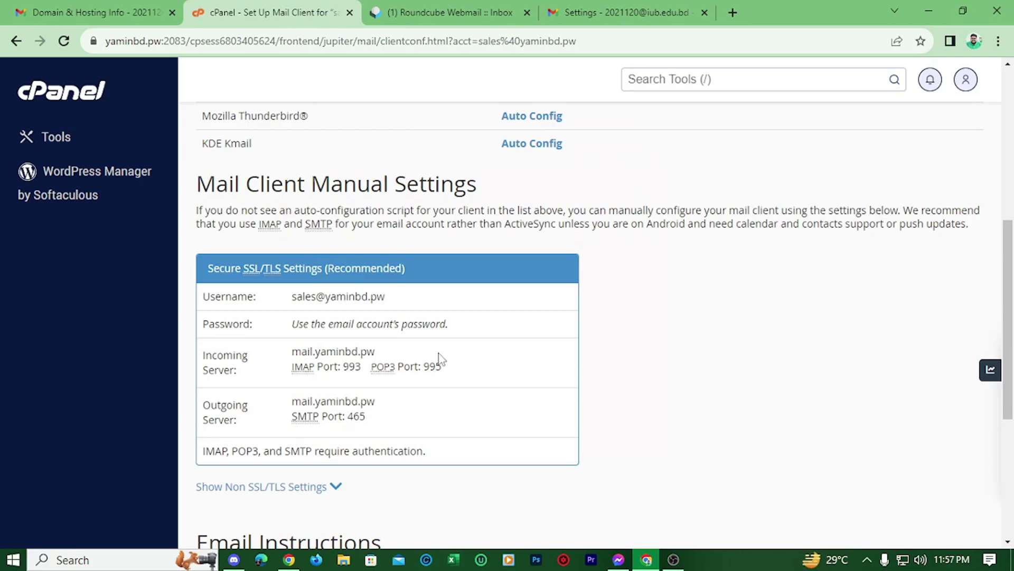
click(289, 560)
scroll(477, 369, down, 2)
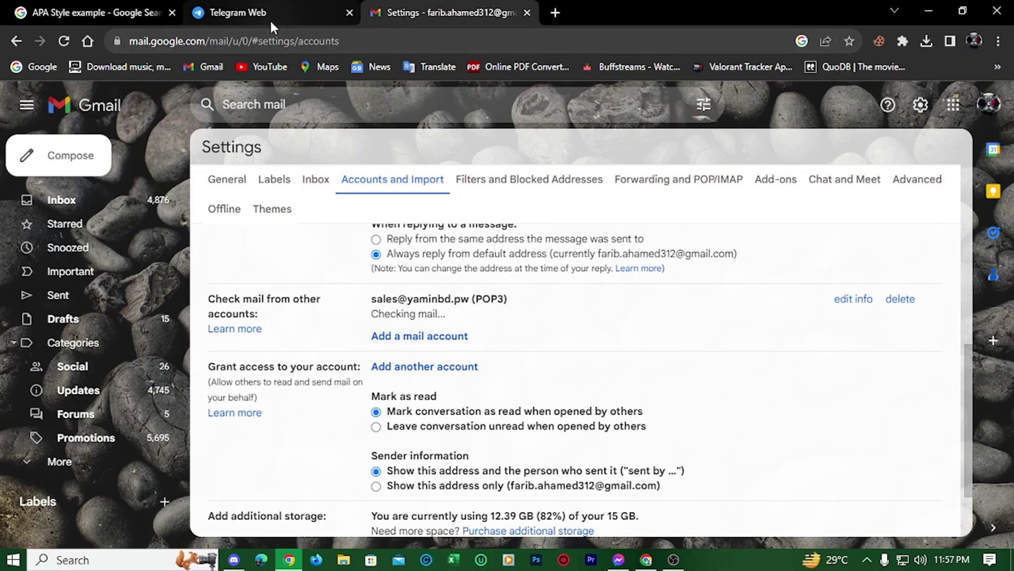
scroll(481, 282, up, 2)
key(alt+Tab)
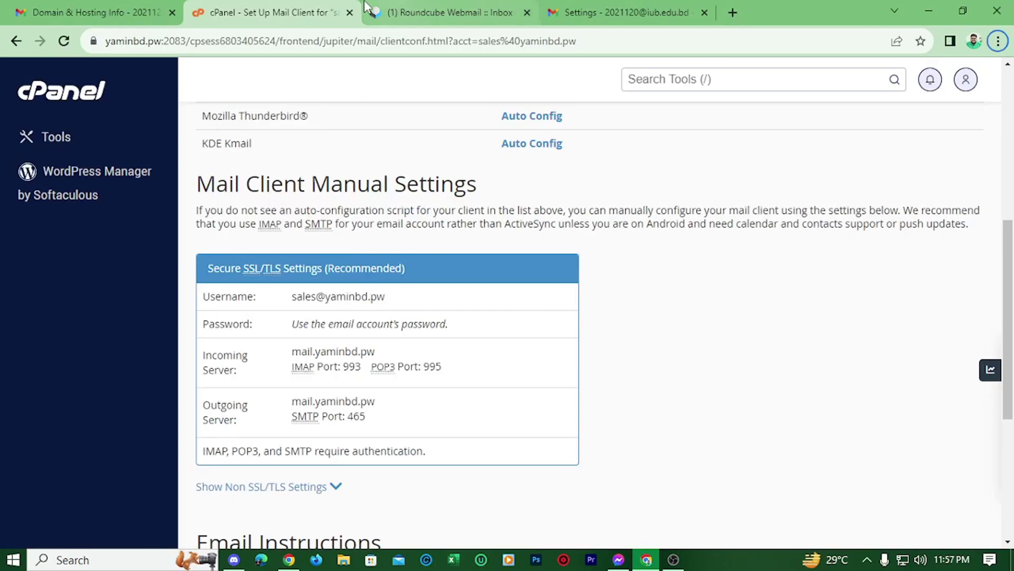
click(581, 10)
mouse_move(26, 132)
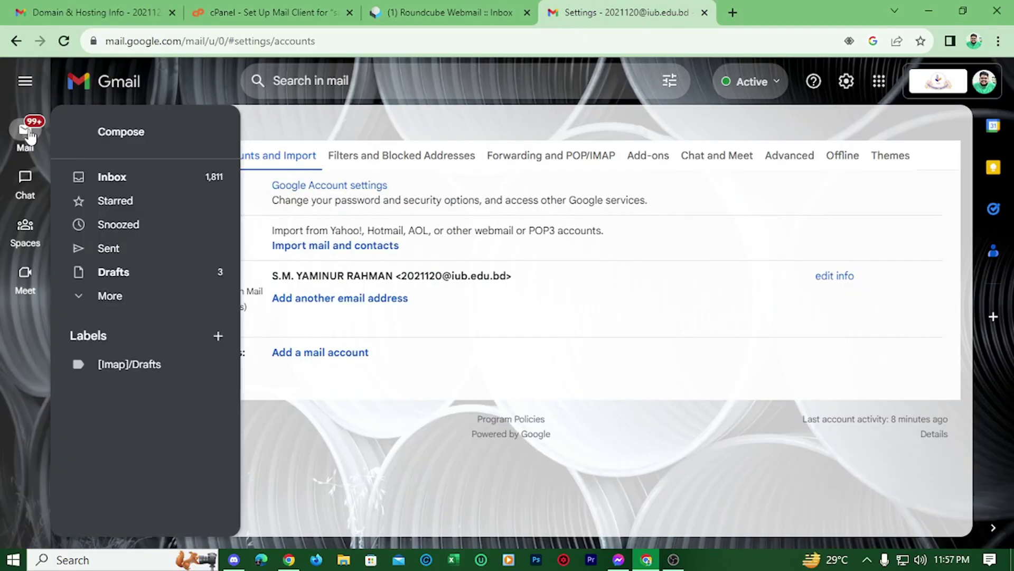
click(90, 138)
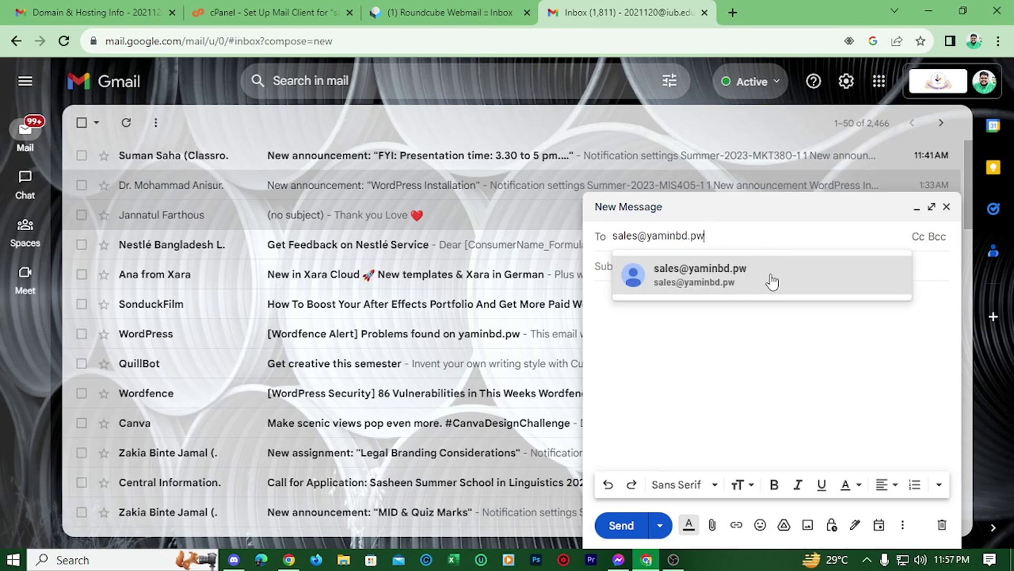
click(742, 275)
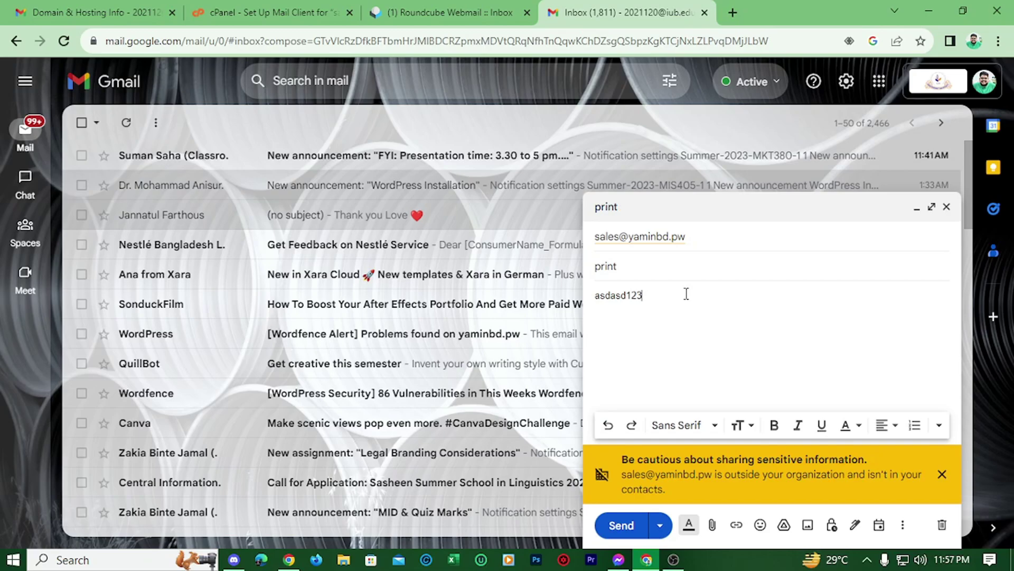
click(619, 527)
key(alt+Tab)
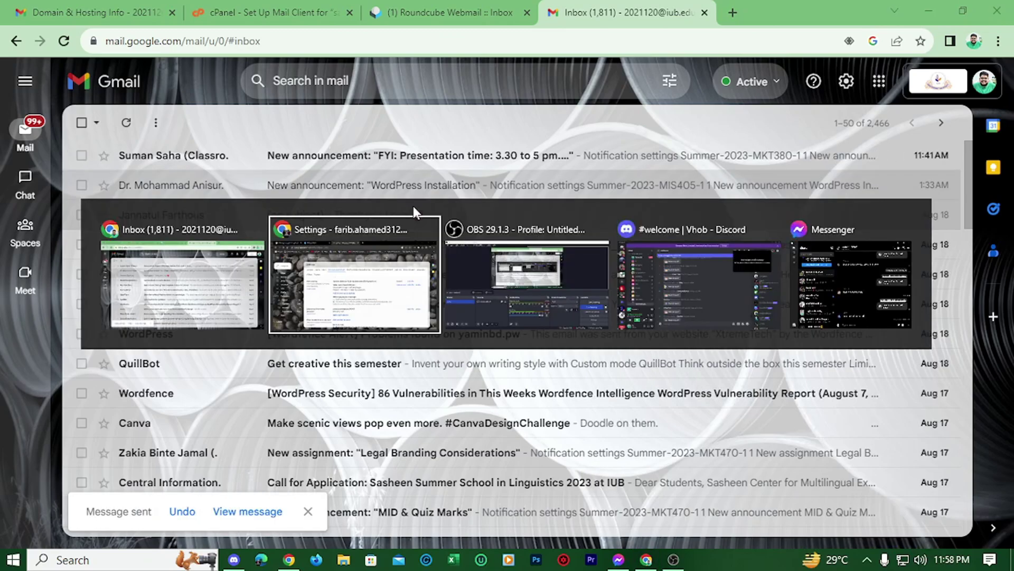
click(417, 306)
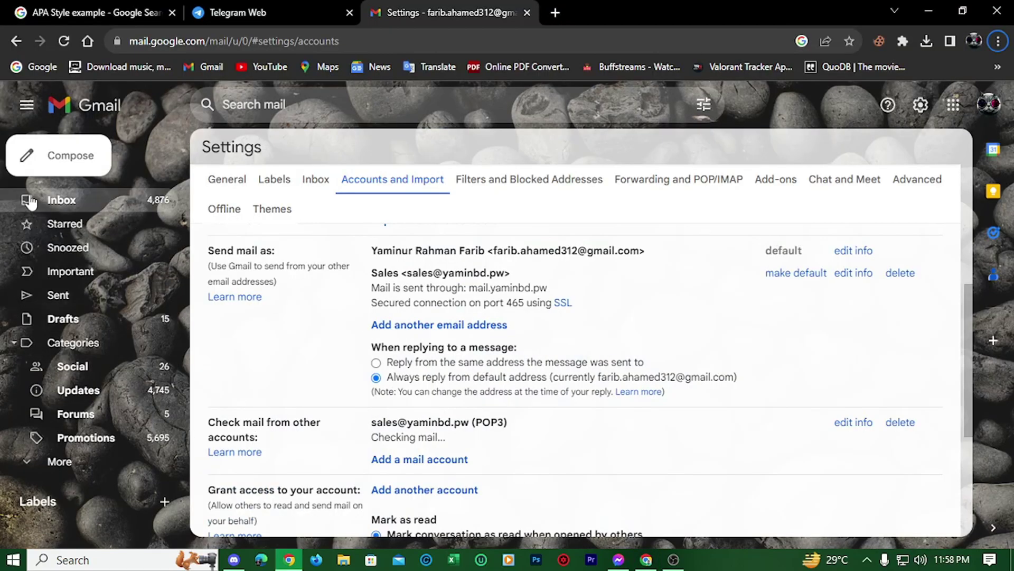
Open the received 'hi' test email from the inbox
click(62, 203)
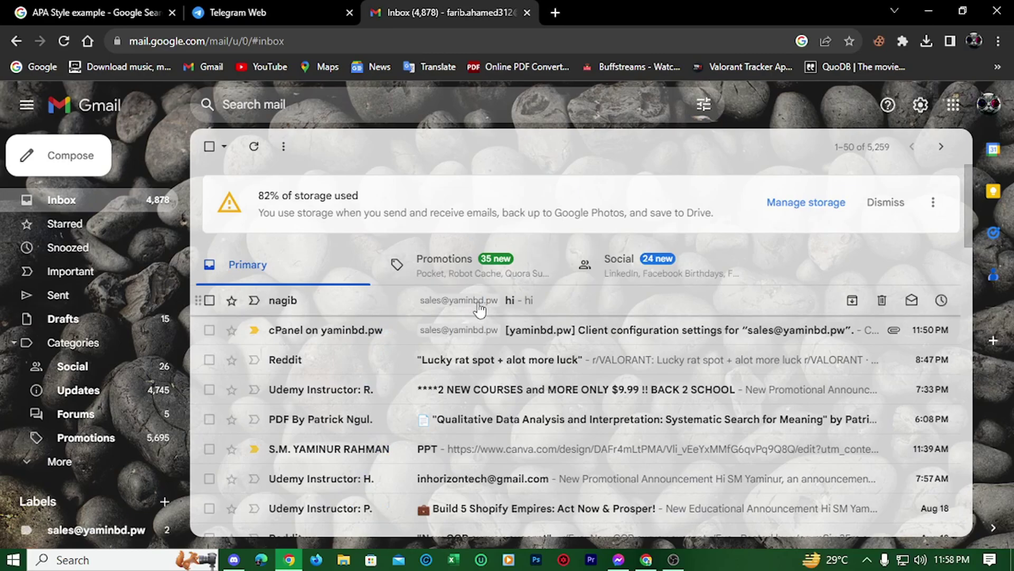
click(612, 309)
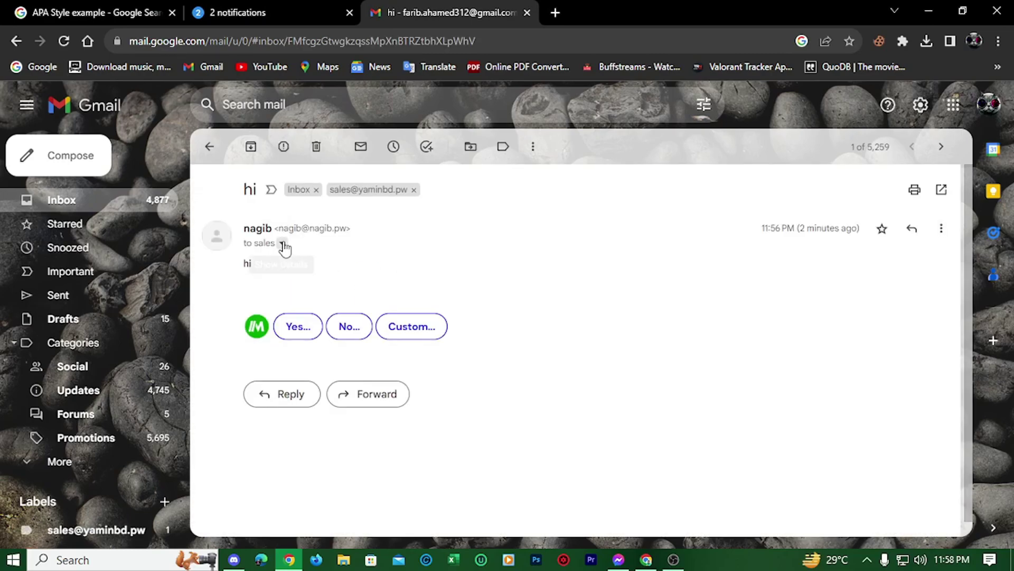
click(16, 41)
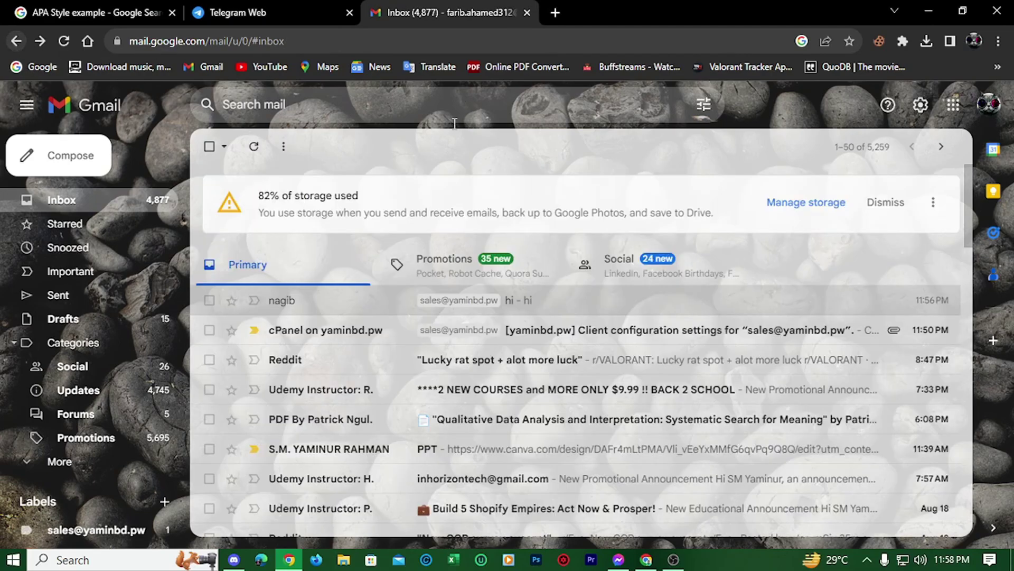
click(331, 306)
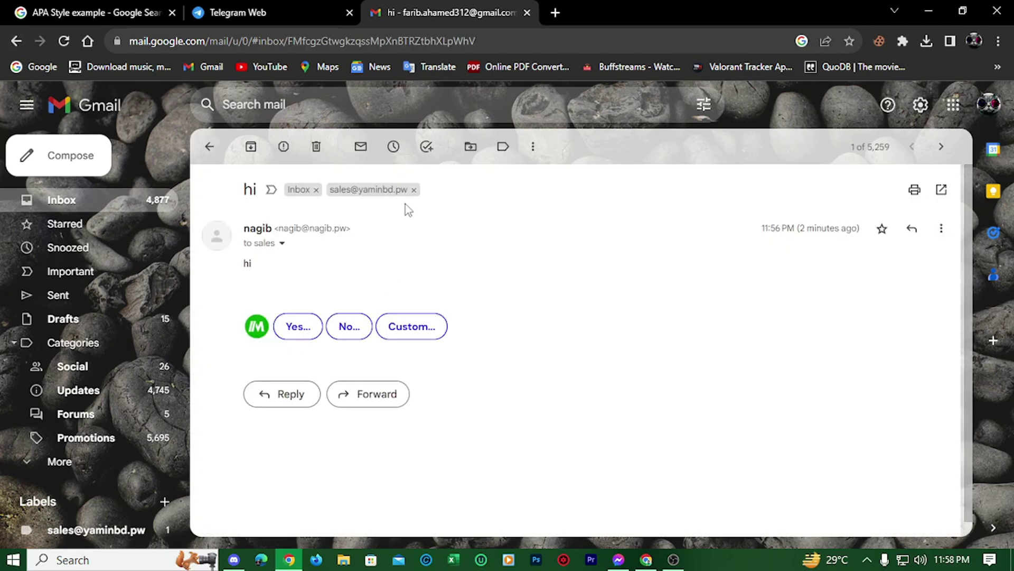
click(16, 41)
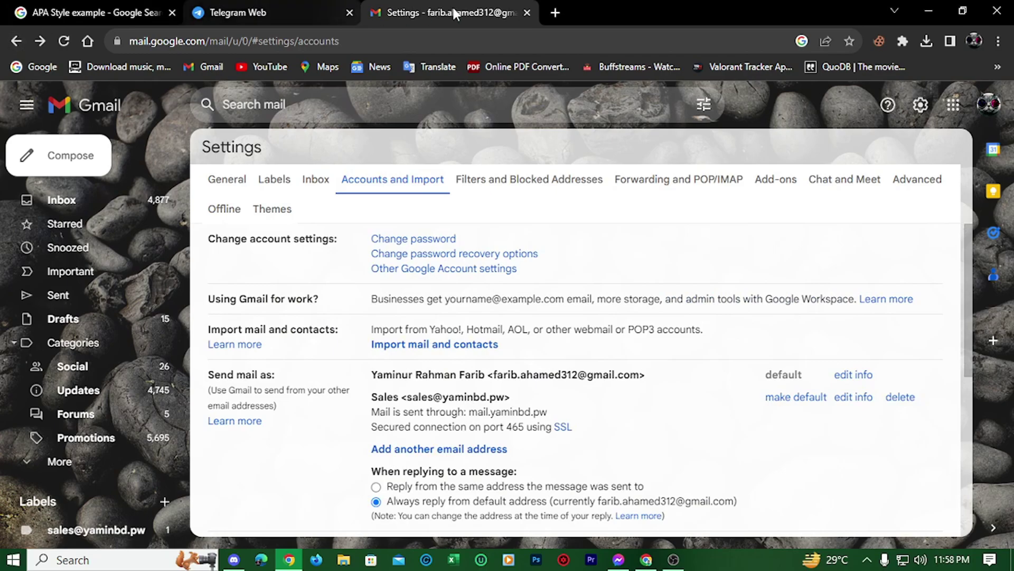
key(ctrl+1)
key(ctrl+3)
Check the Spam folder for the test email, then go back to the inbox
click(59, 197)
click(87, 448)
scroll(88, 448, down, 2)
click(91, 429)
scroll(91, 429, up, 3)
click(78, 202)
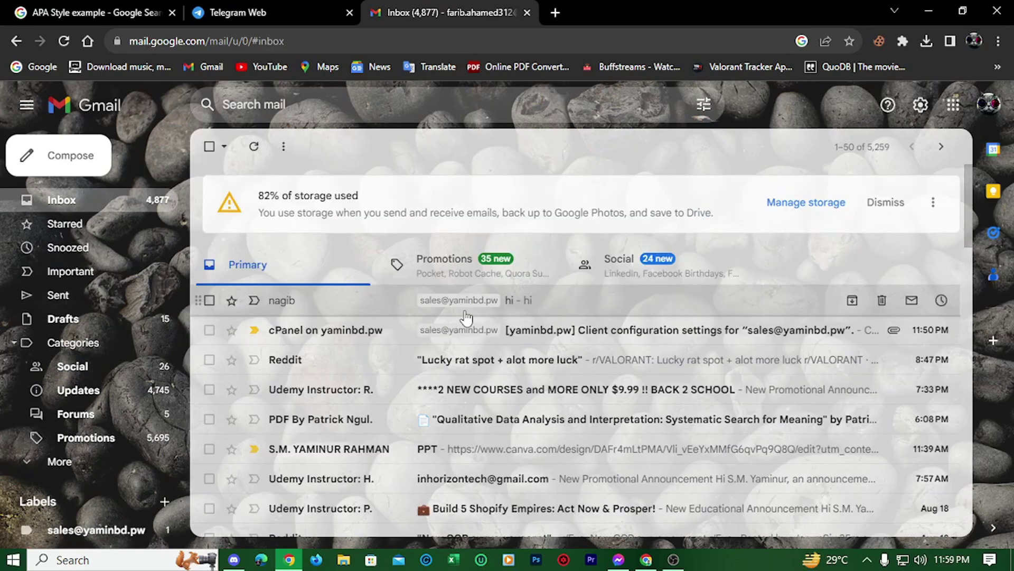
Reopen the 'hi' email and inspect the sender's name and address
click(346, 303)
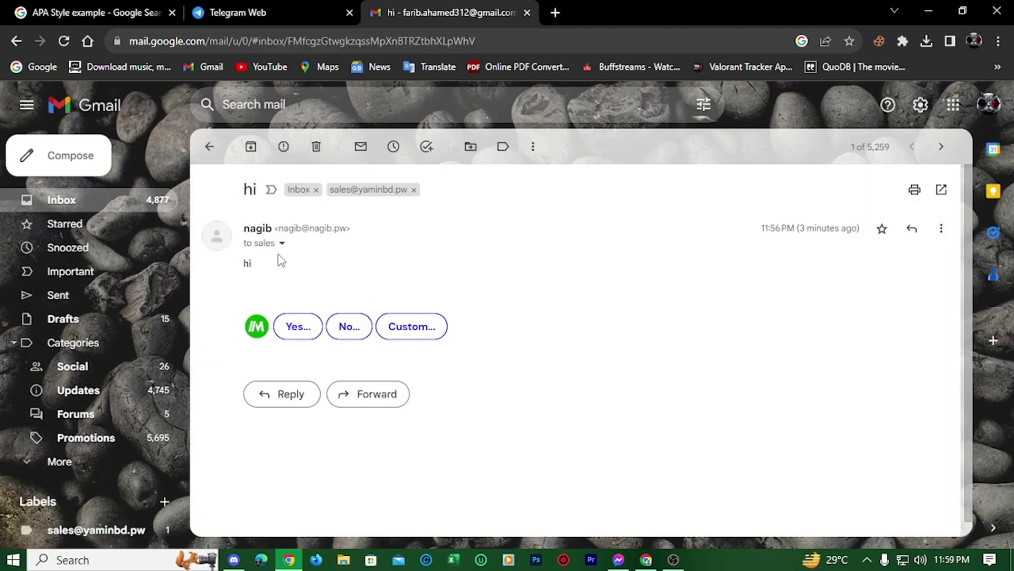
drag(244, 227, 407, 227)
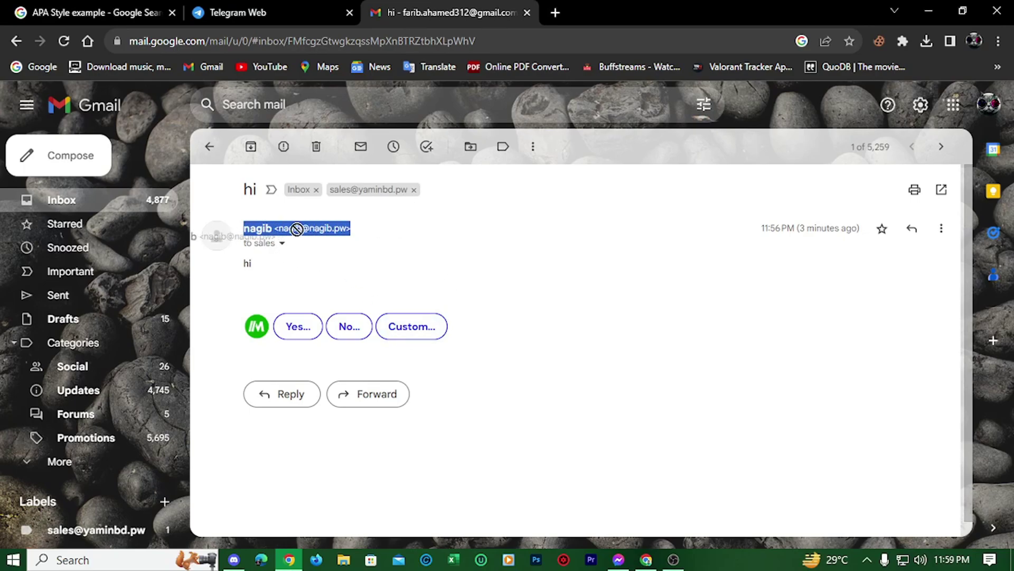
click(427, 266)
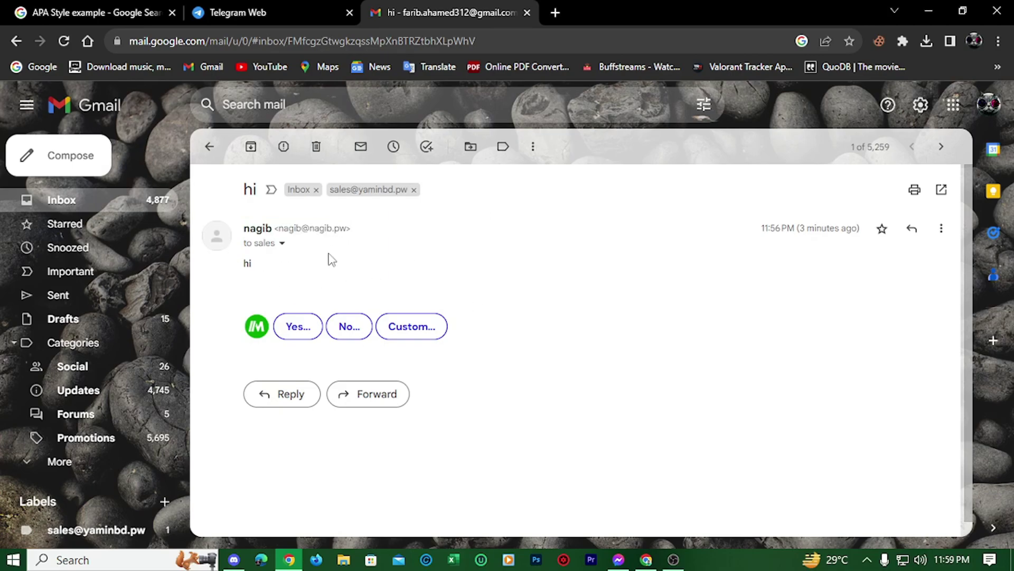
drag(280, 234, 328, 235)
click(394, 260)
click(17, 41)
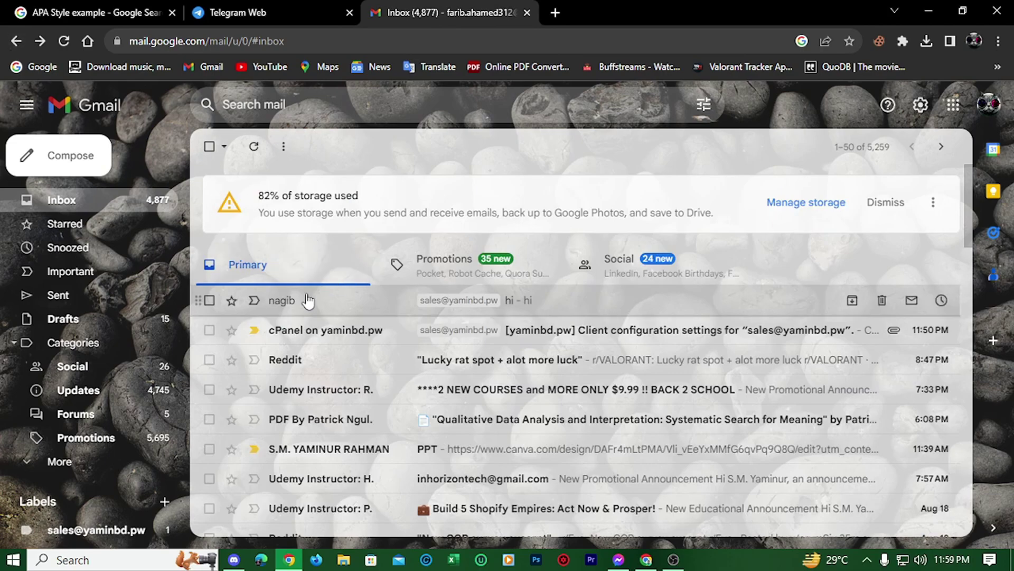
click(310, 295)
click(282, 243)
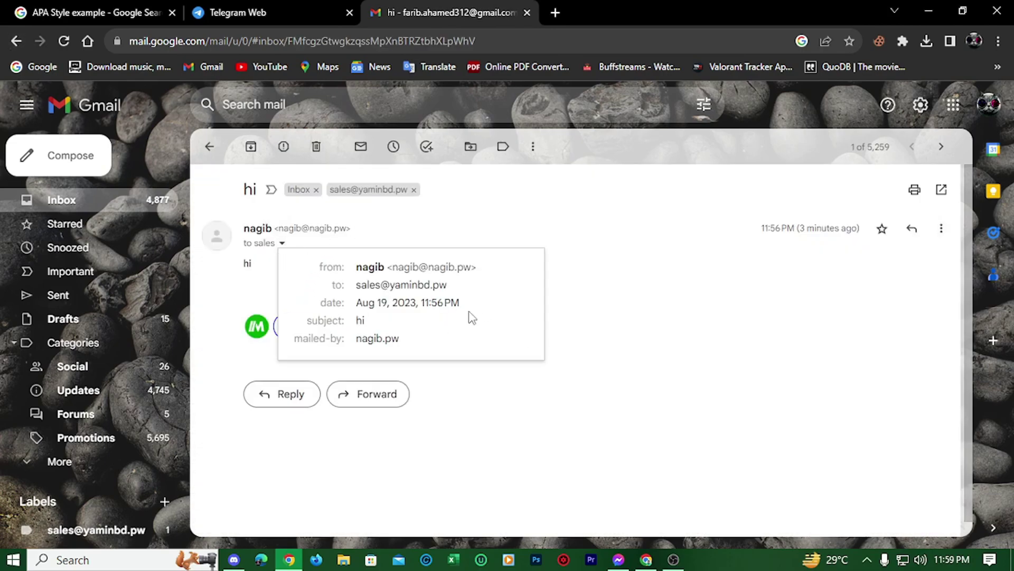
drag(358, 287, 452, 290)
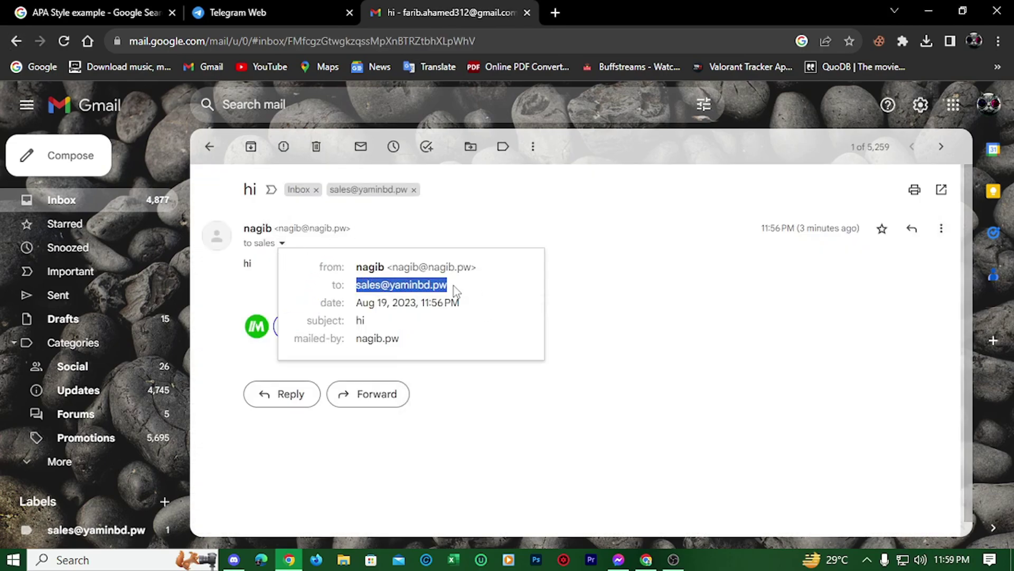
click(627, 353)
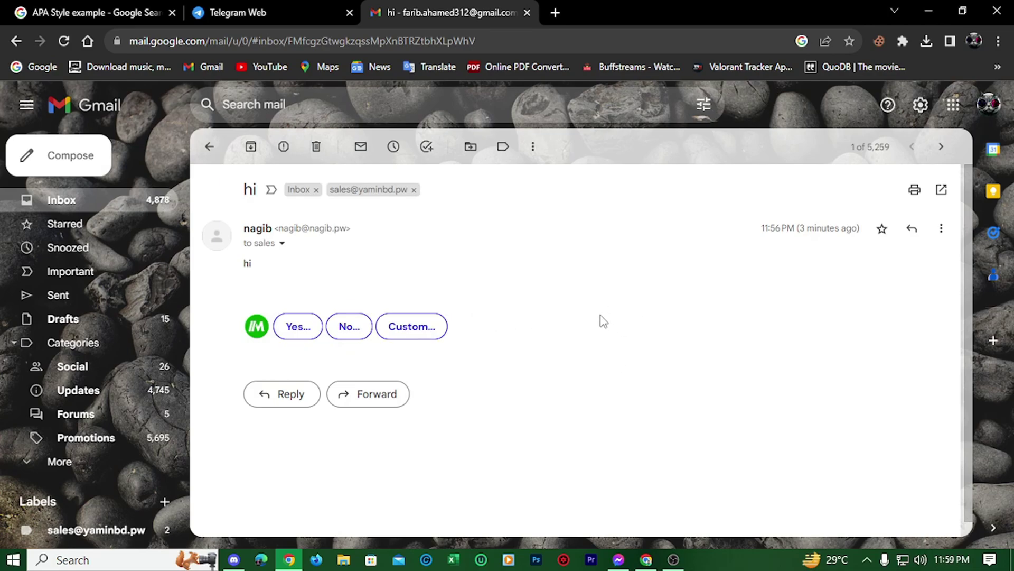
key(alt+Tab)
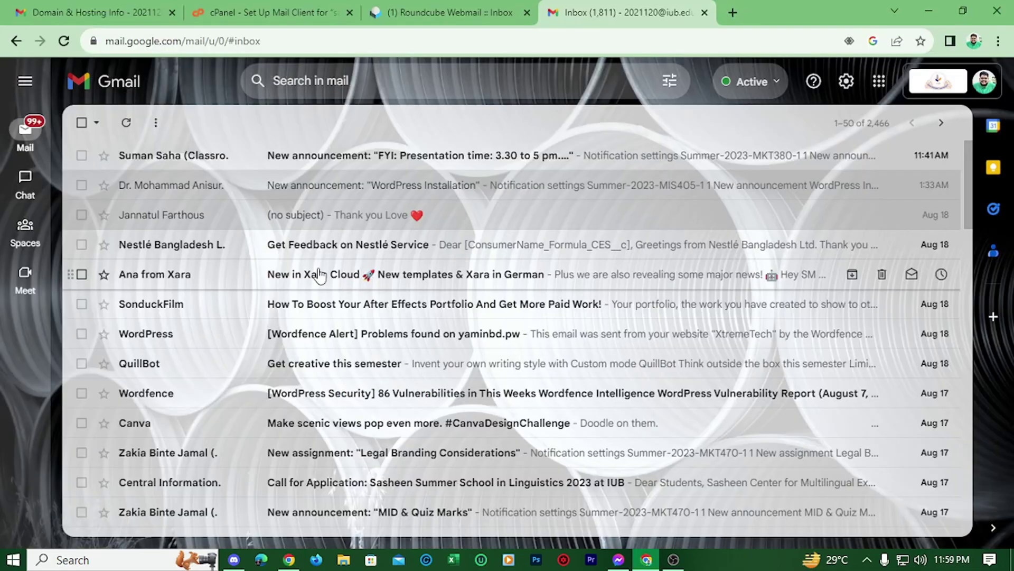